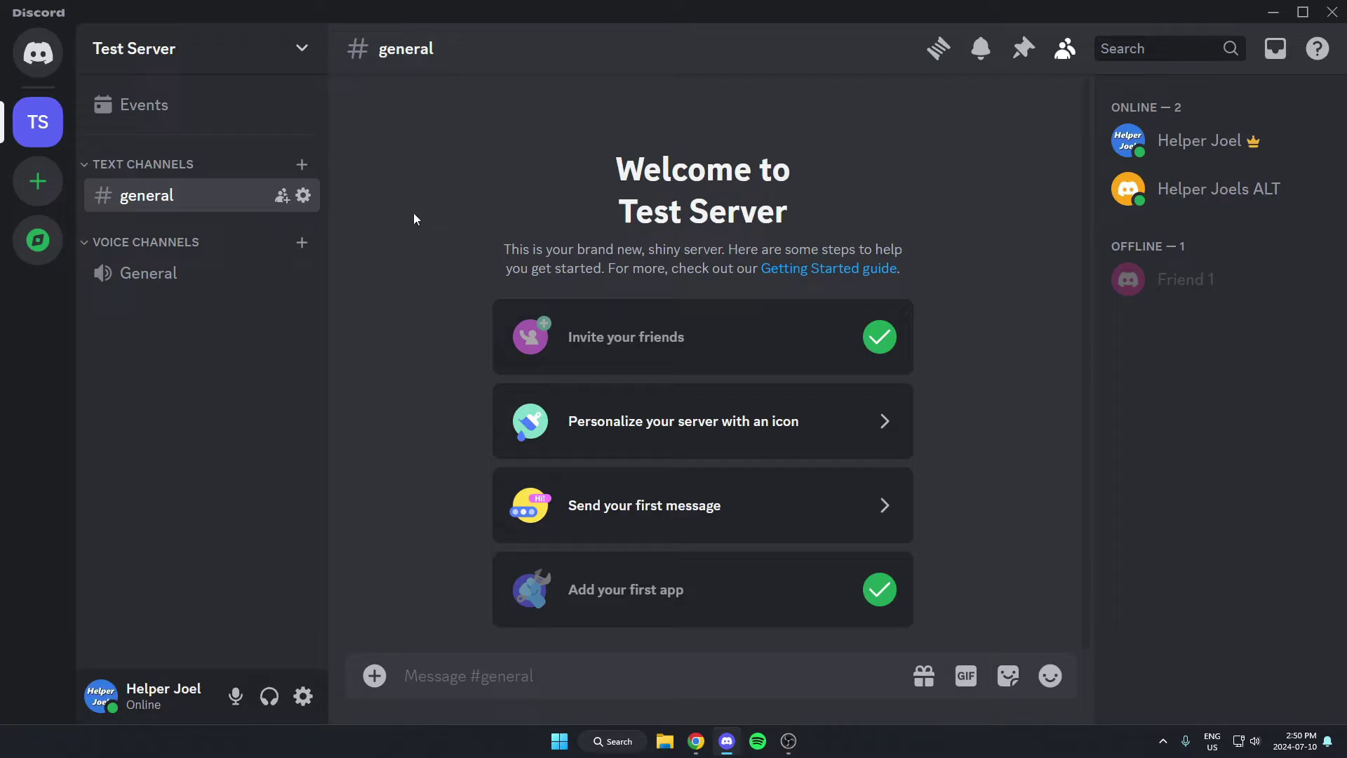
Step: Search the App Directory for 'server stats' and open the ServerStats app page
click(146, 60)
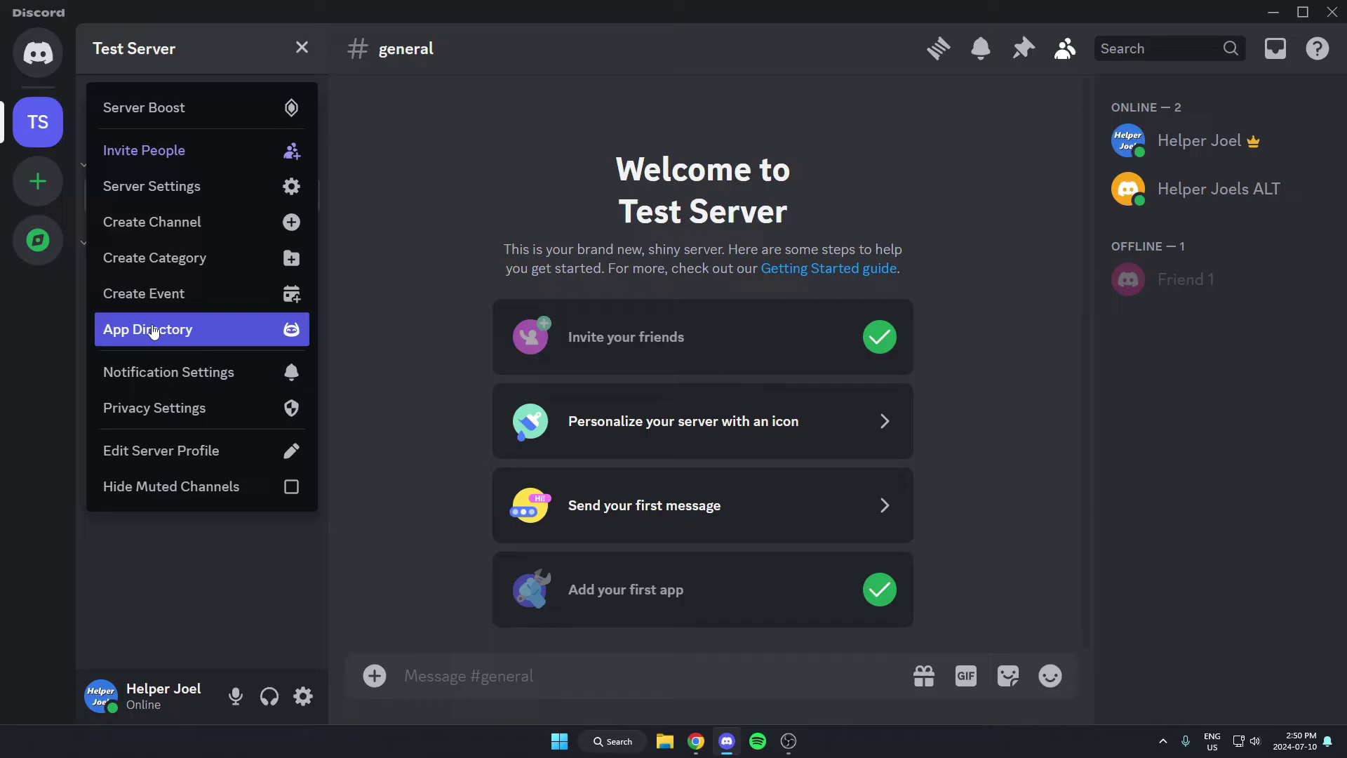
click(129, 330)
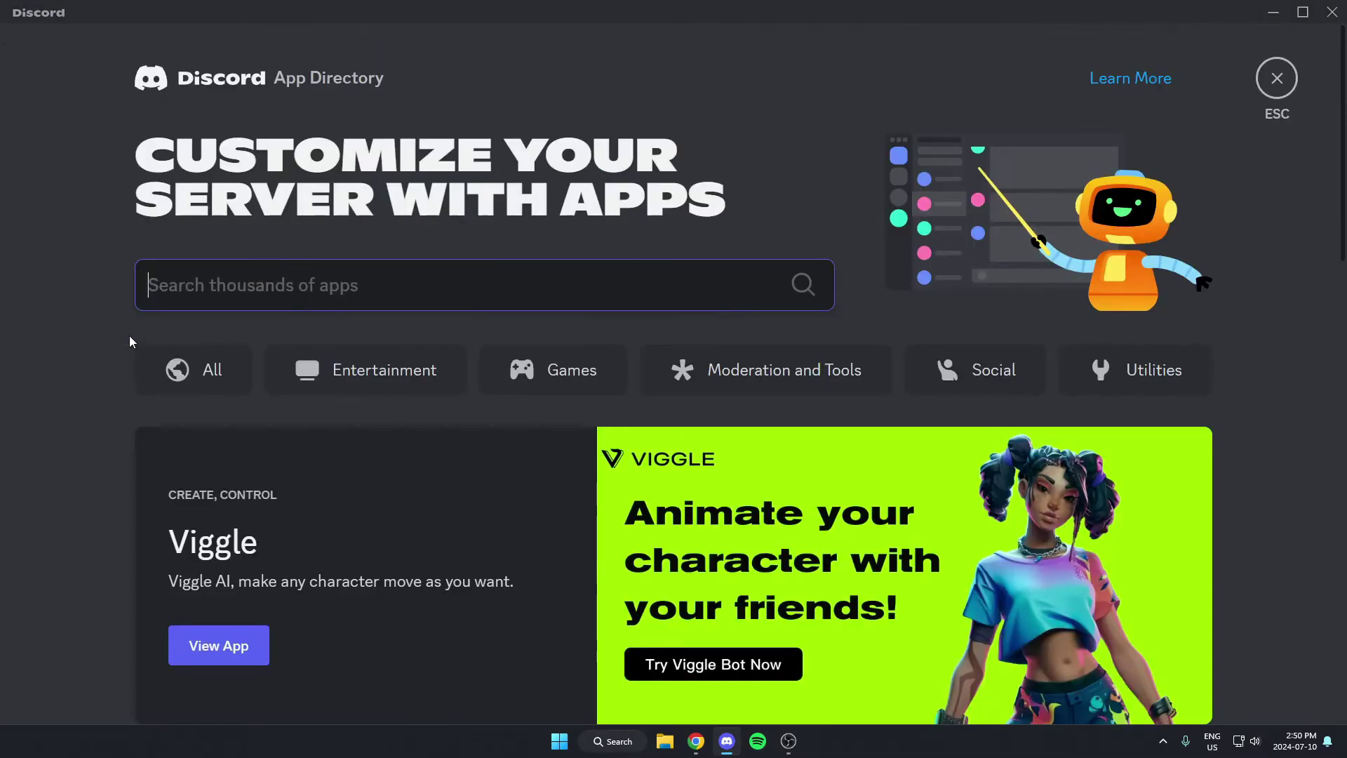
text(ser)
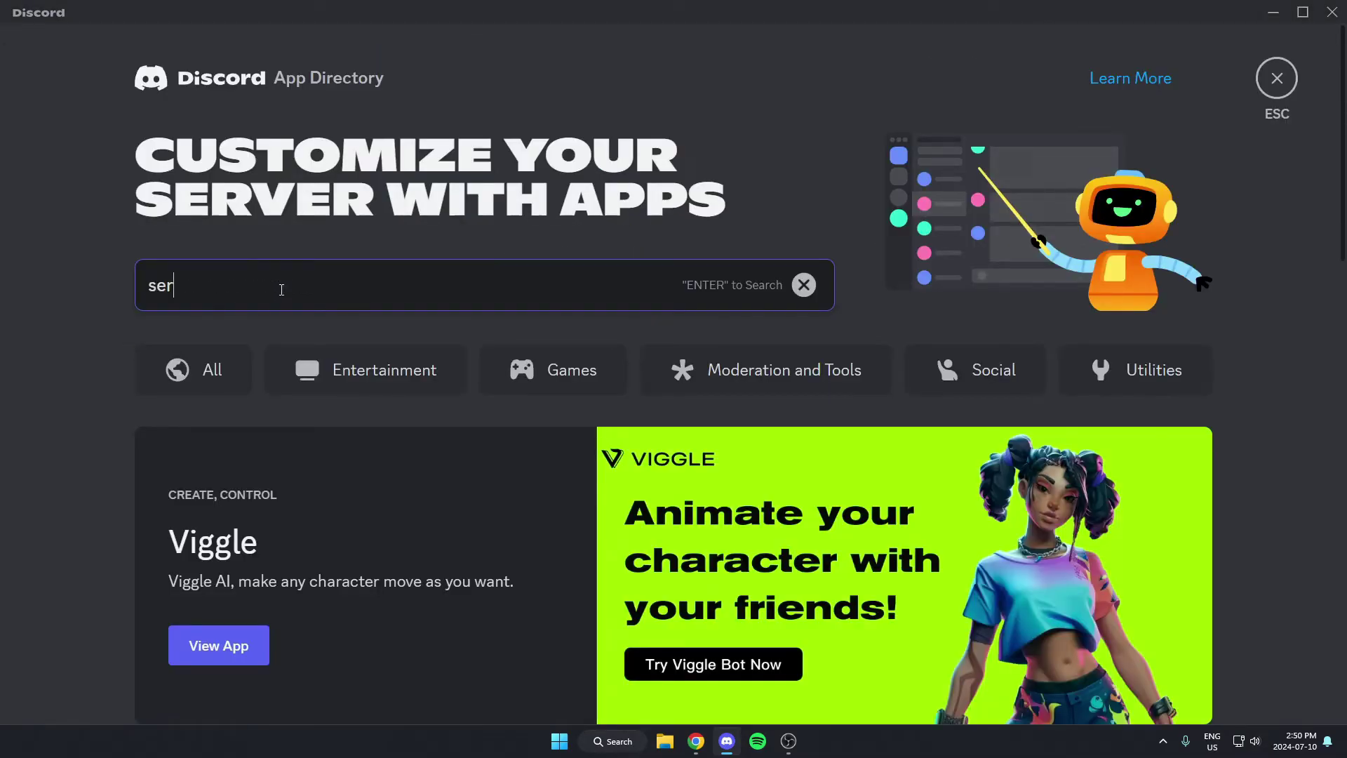
text(ver stats)
key(Return)
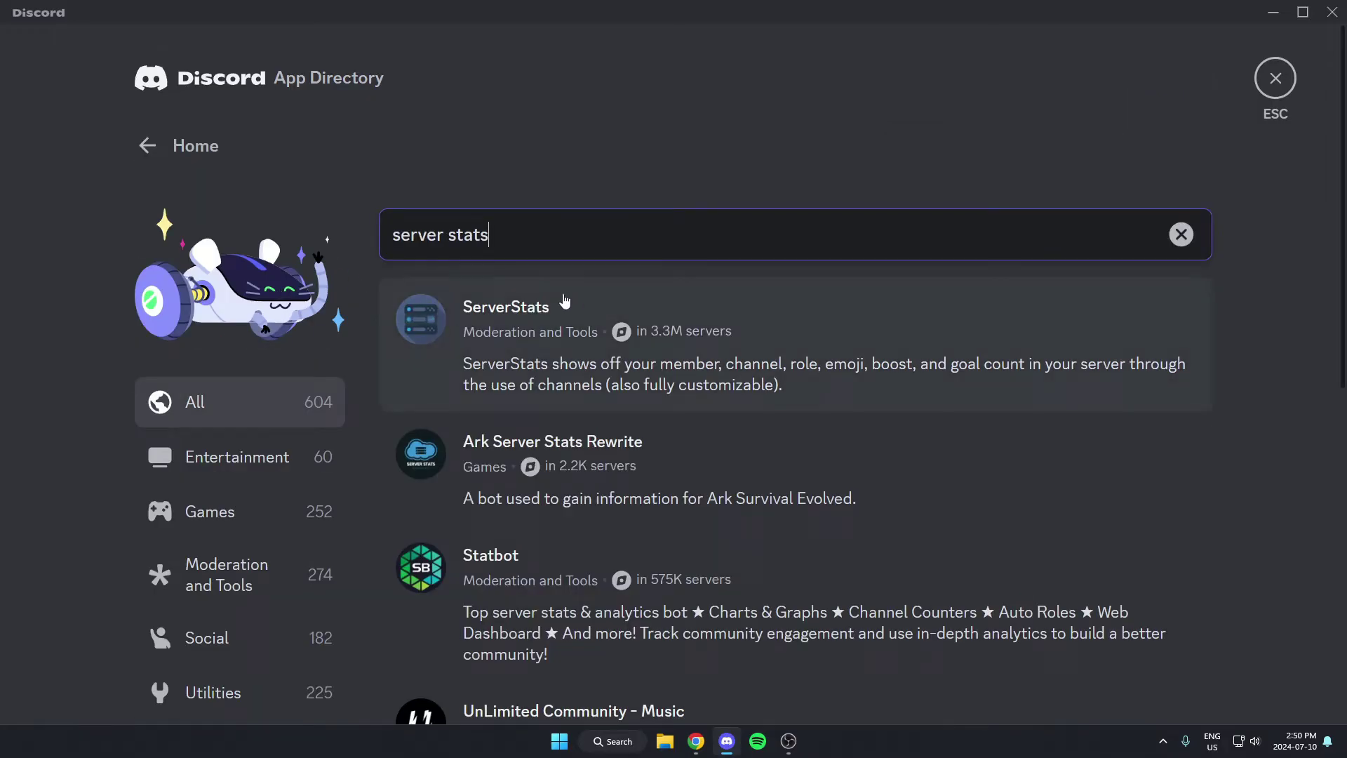
click(734, 325)
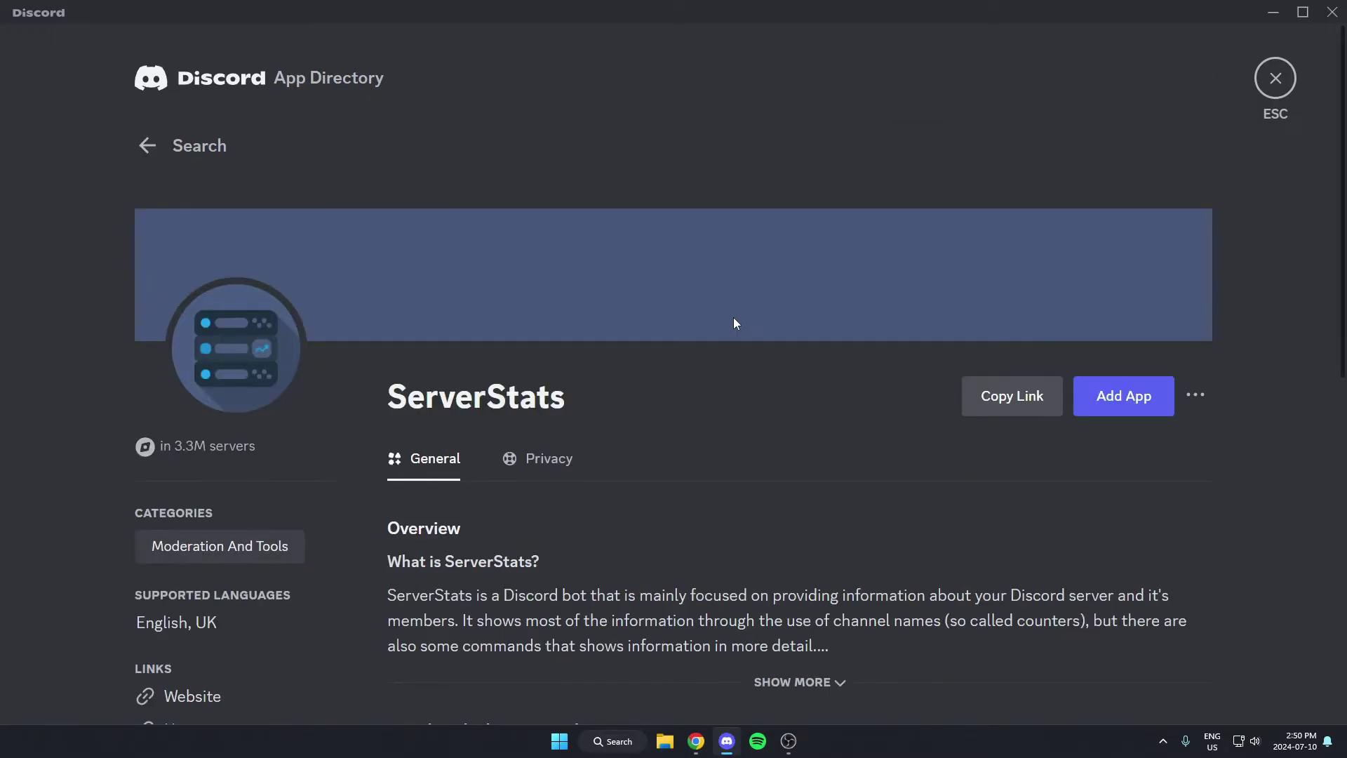
Step: Authorize ServerStats for Test Server, pass the hCaptcha check, and return to the server
click(1124, 396)
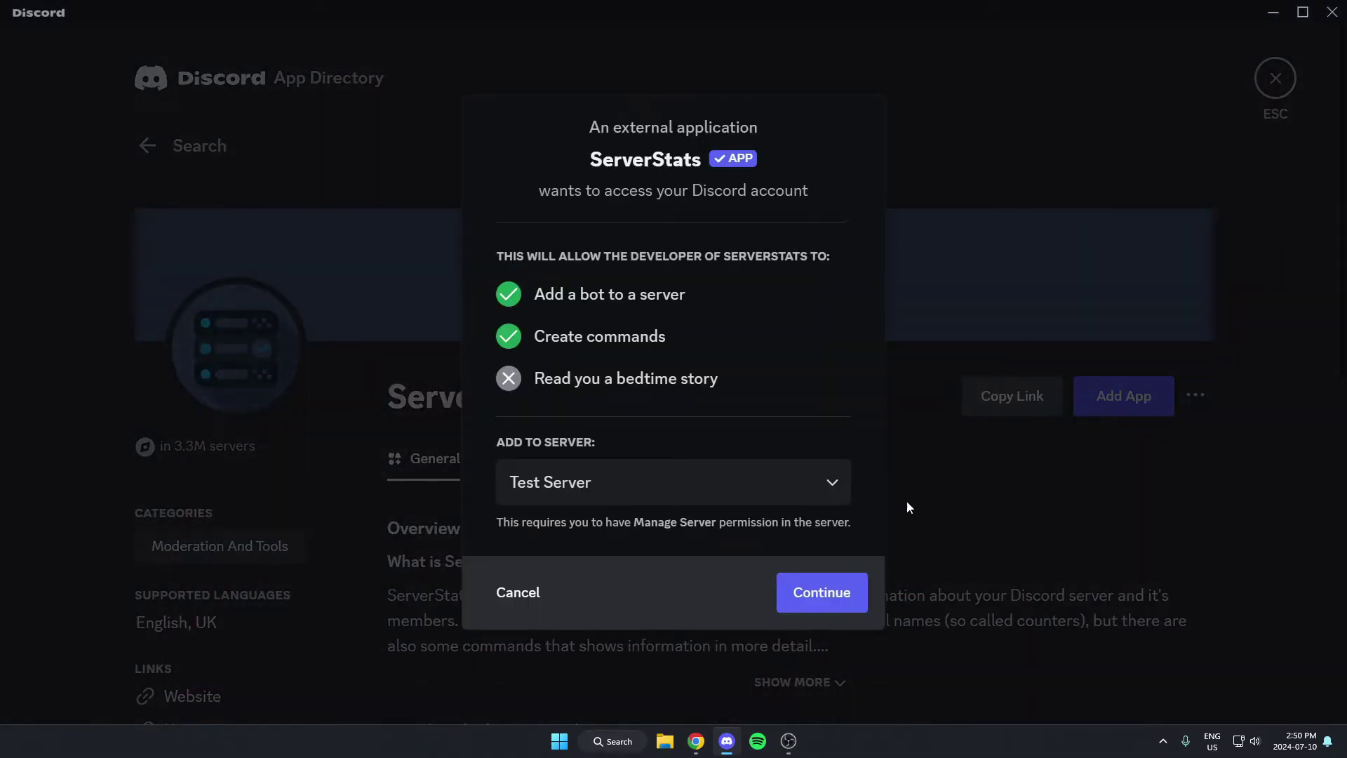
click(836, 606)
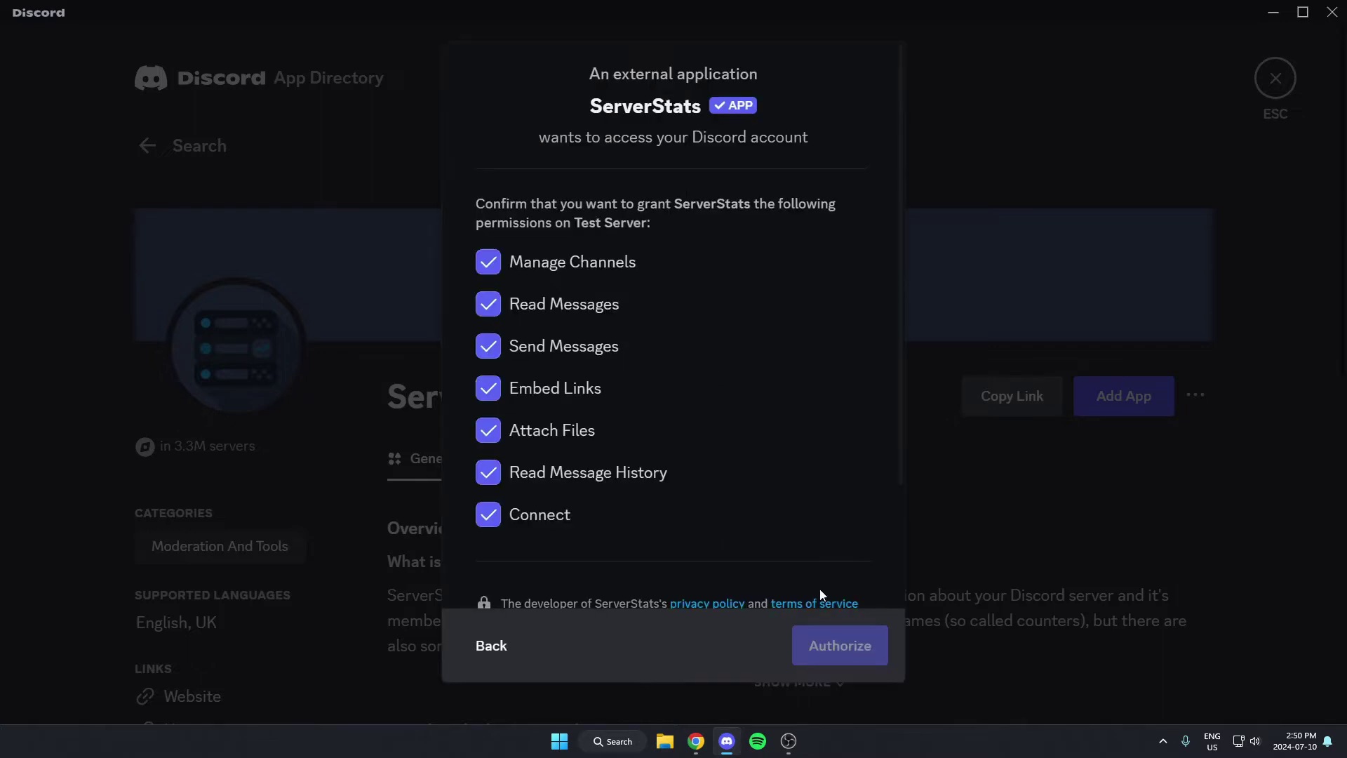
scroll(687, 455, down, 3)
click(828, 650)
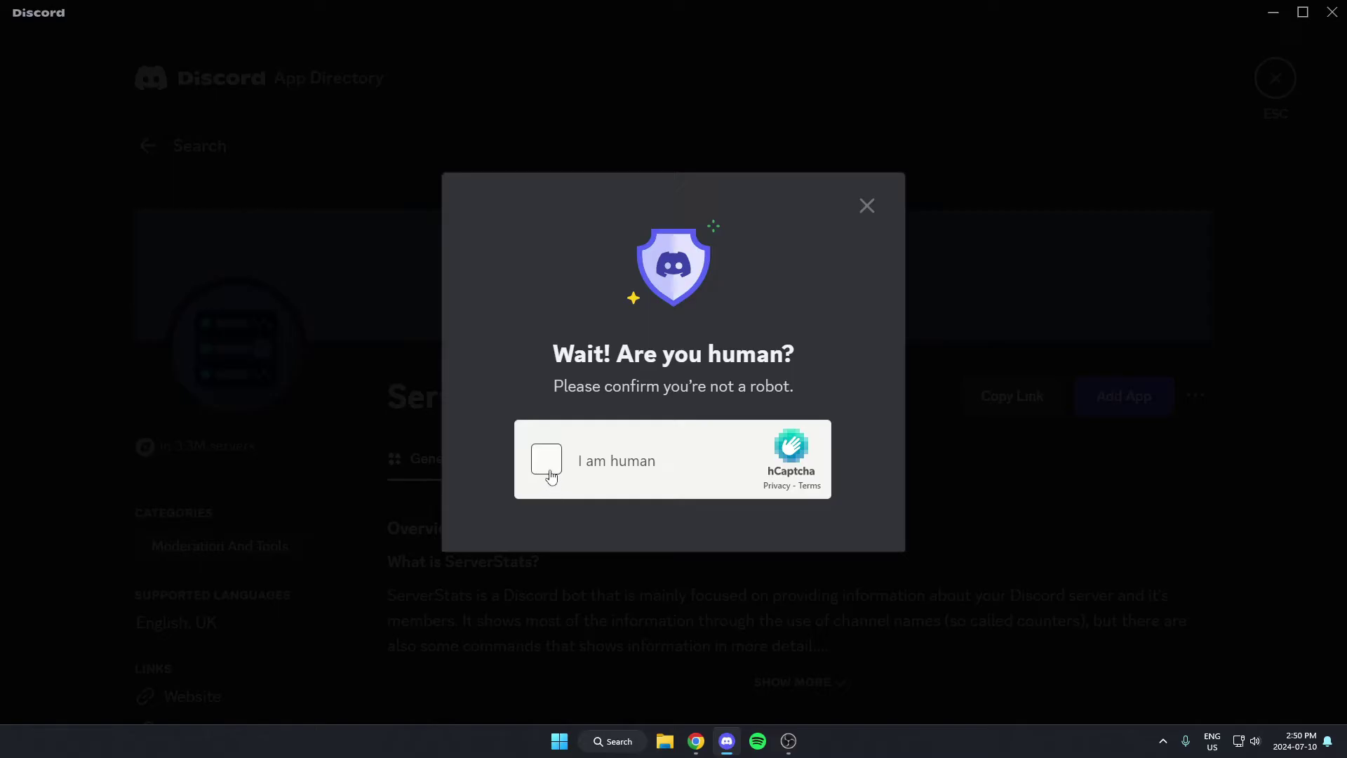
click(547, 461)
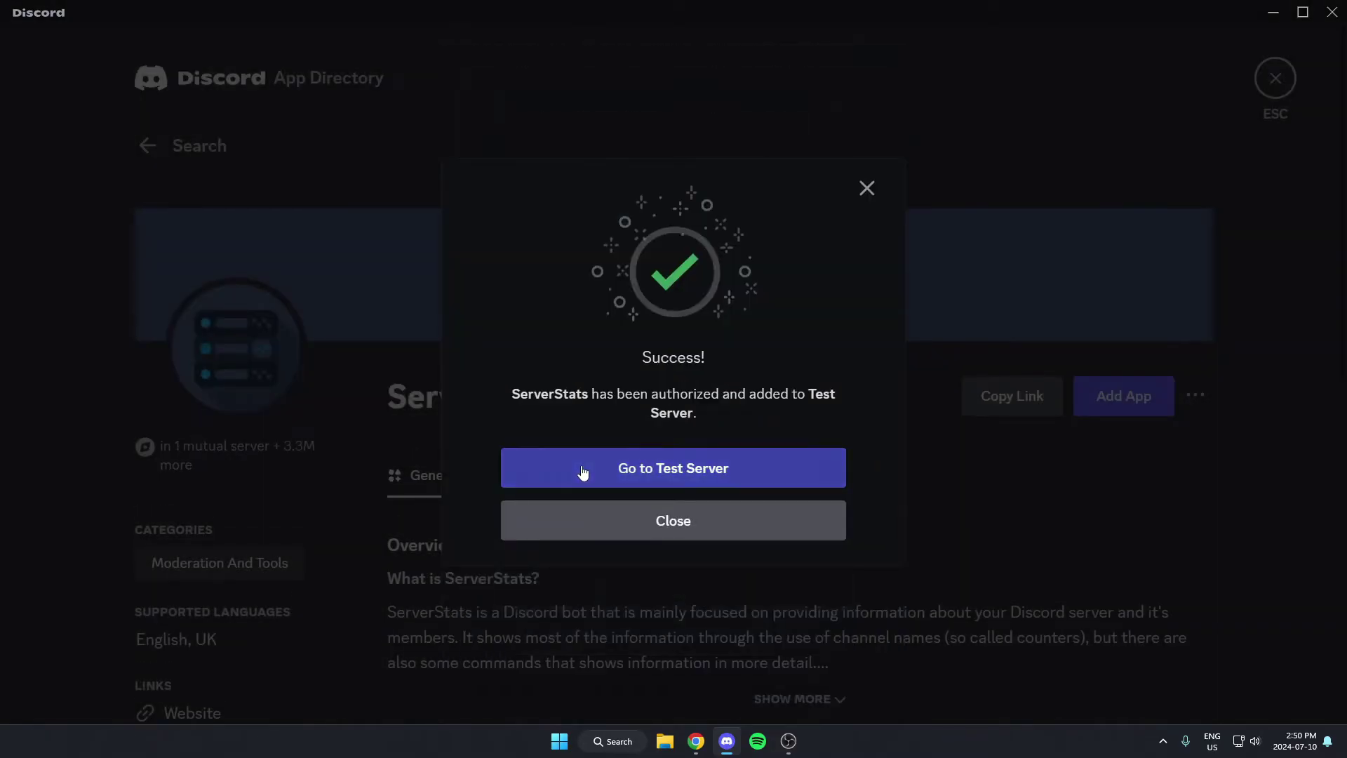
click(581, 473)
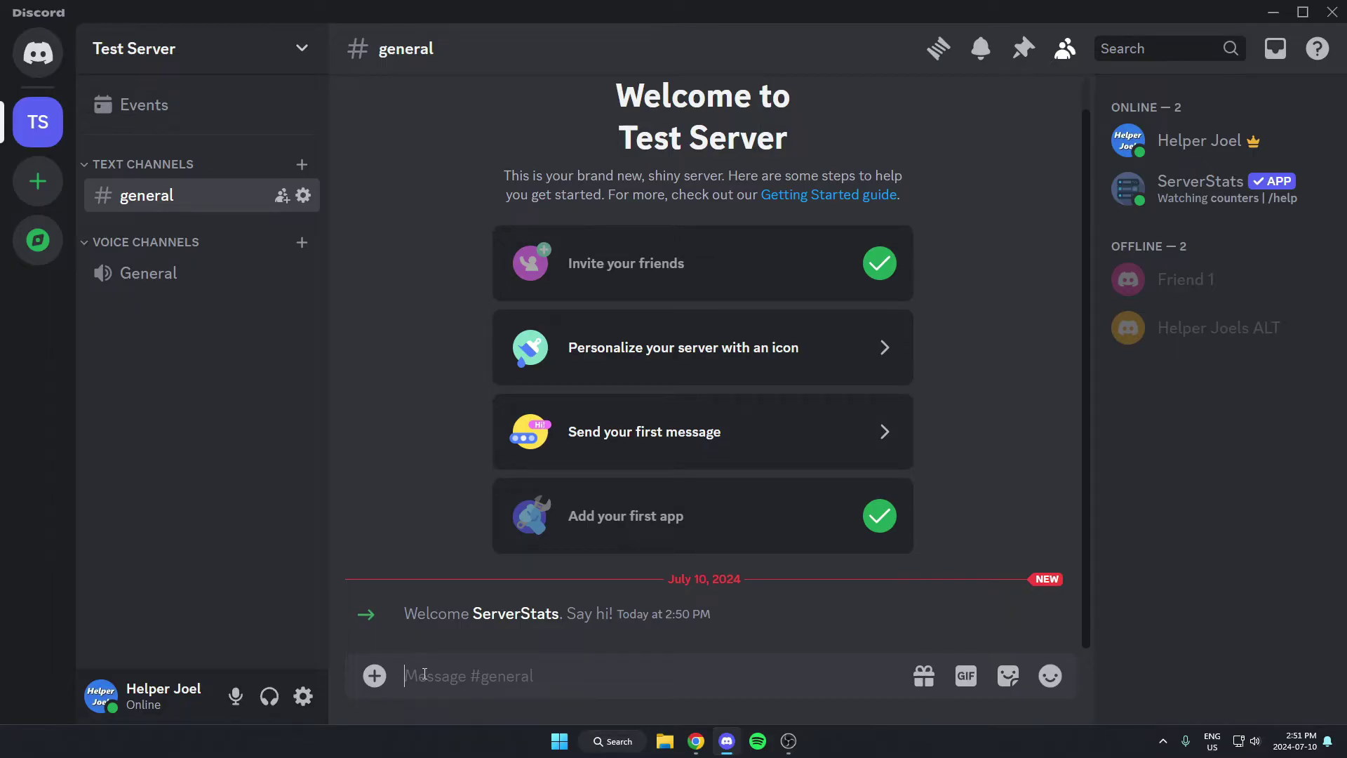
text(/cate)
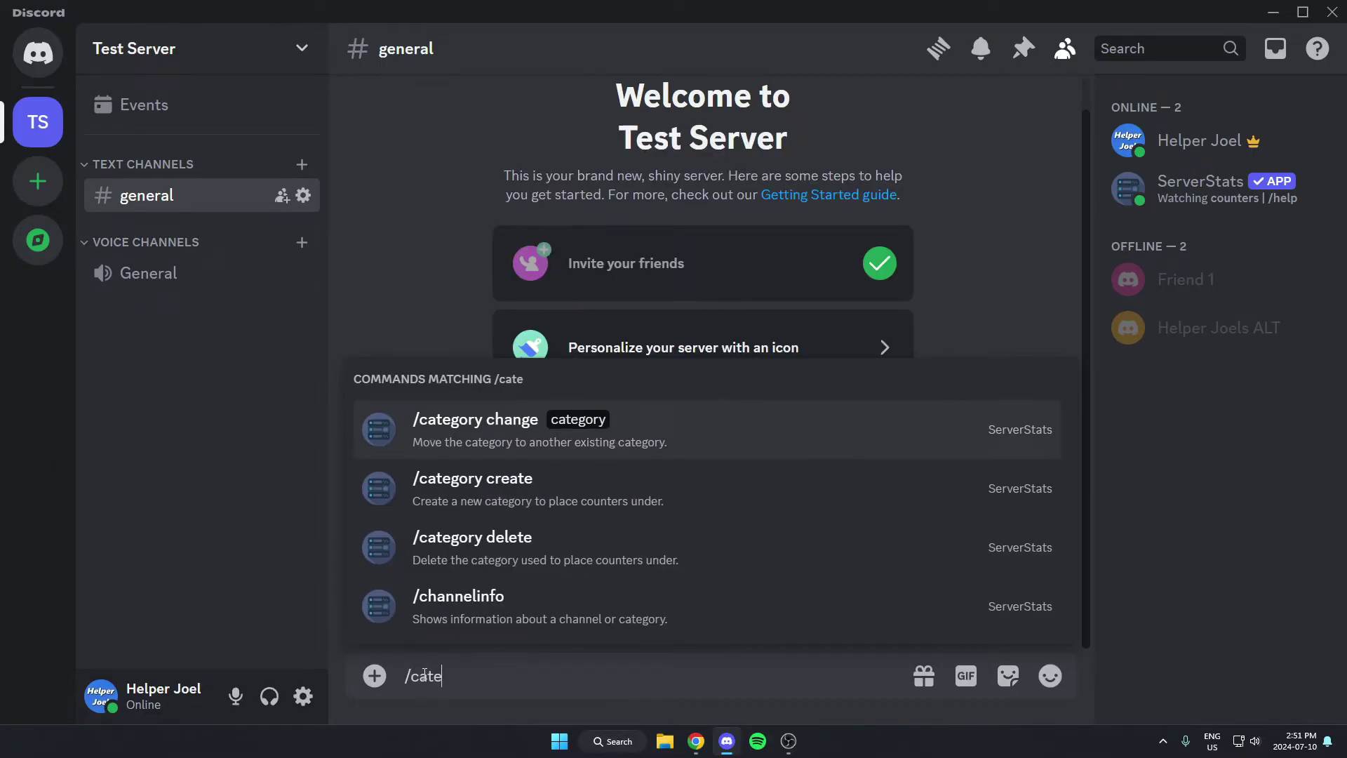
text(r)
Step: Run ServerStats' /category create command to add the SERVER STATS category
key(BackSpace)
text(gory )
text(create)
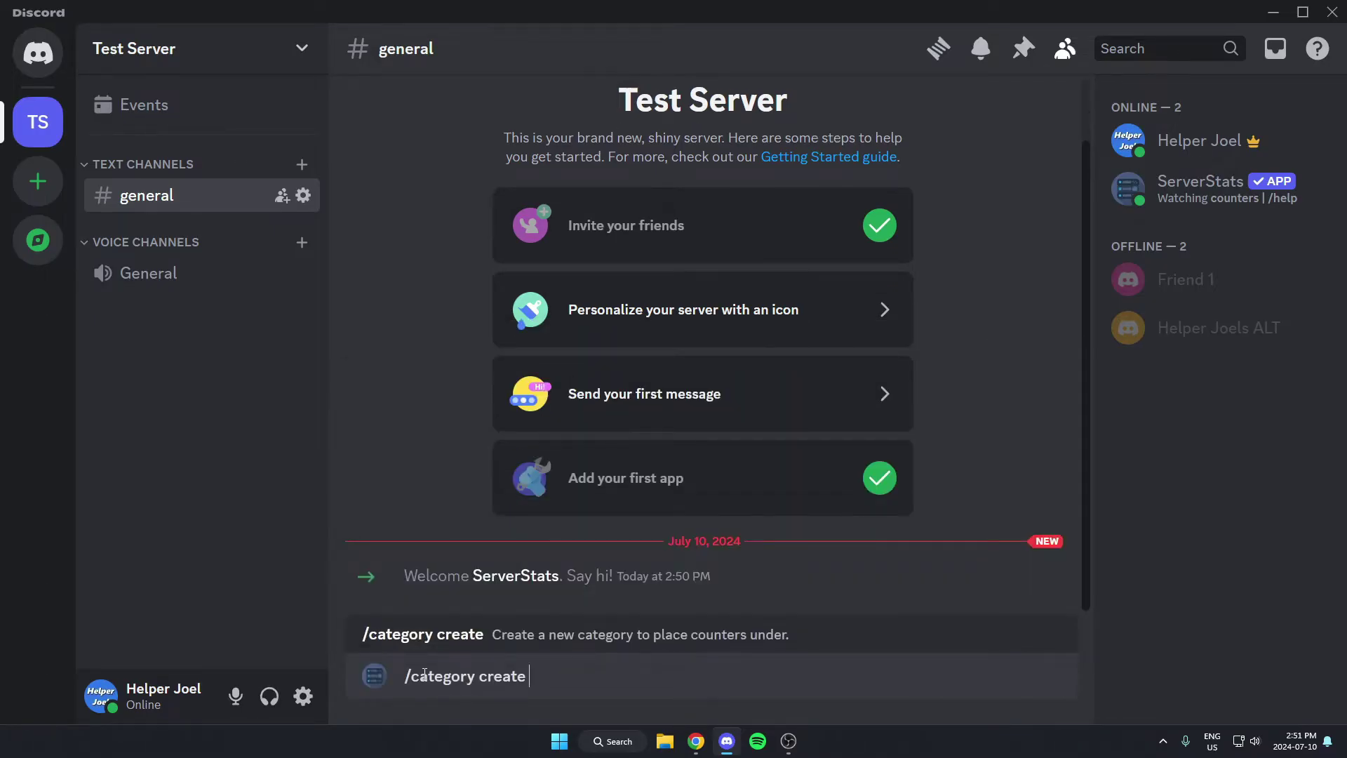
key(Return)
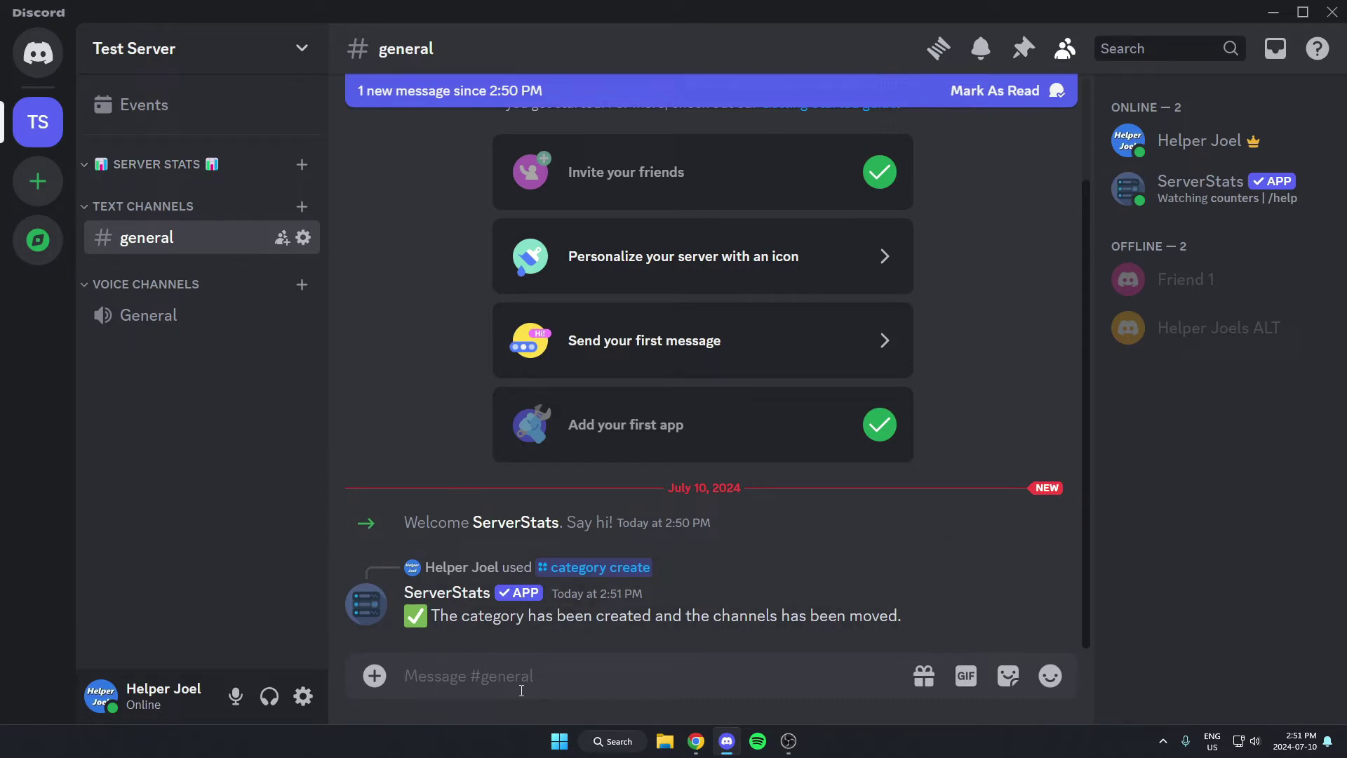
text(/)
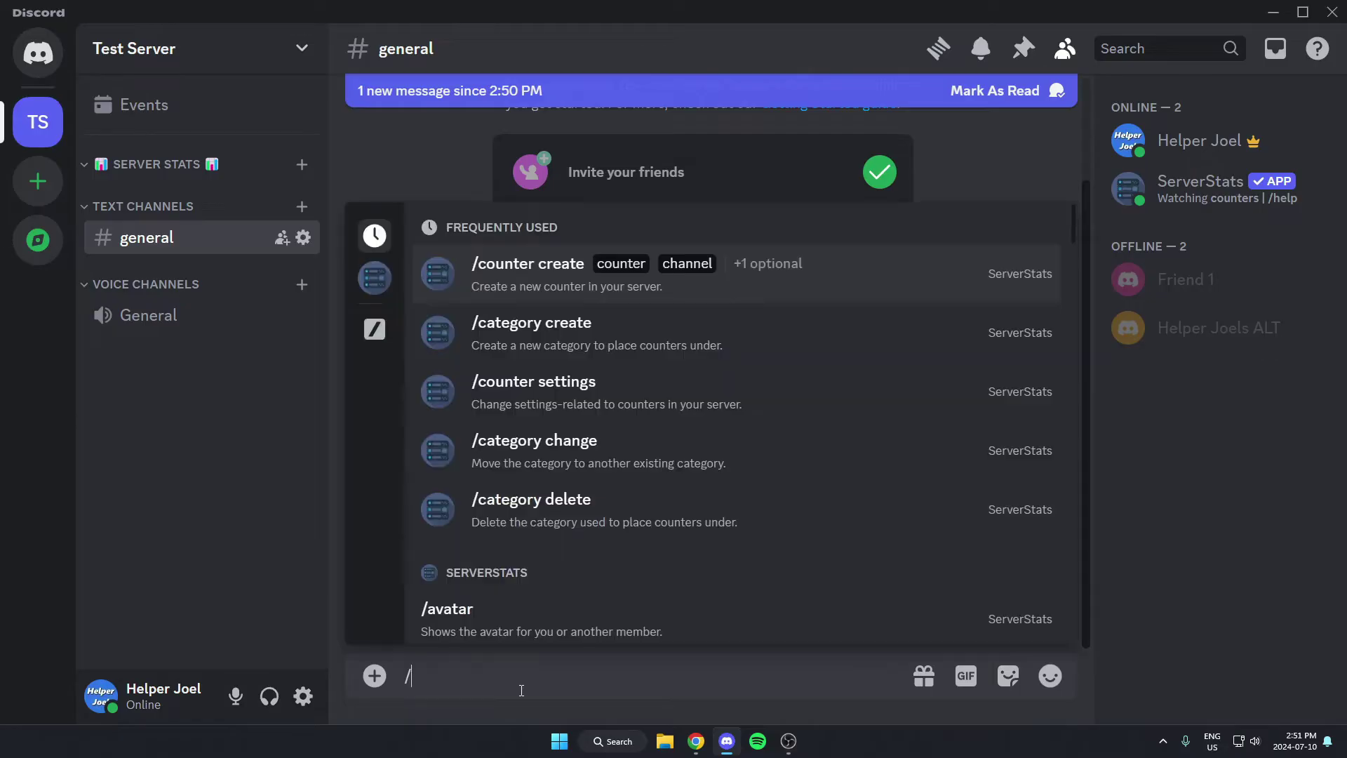
text(counter )
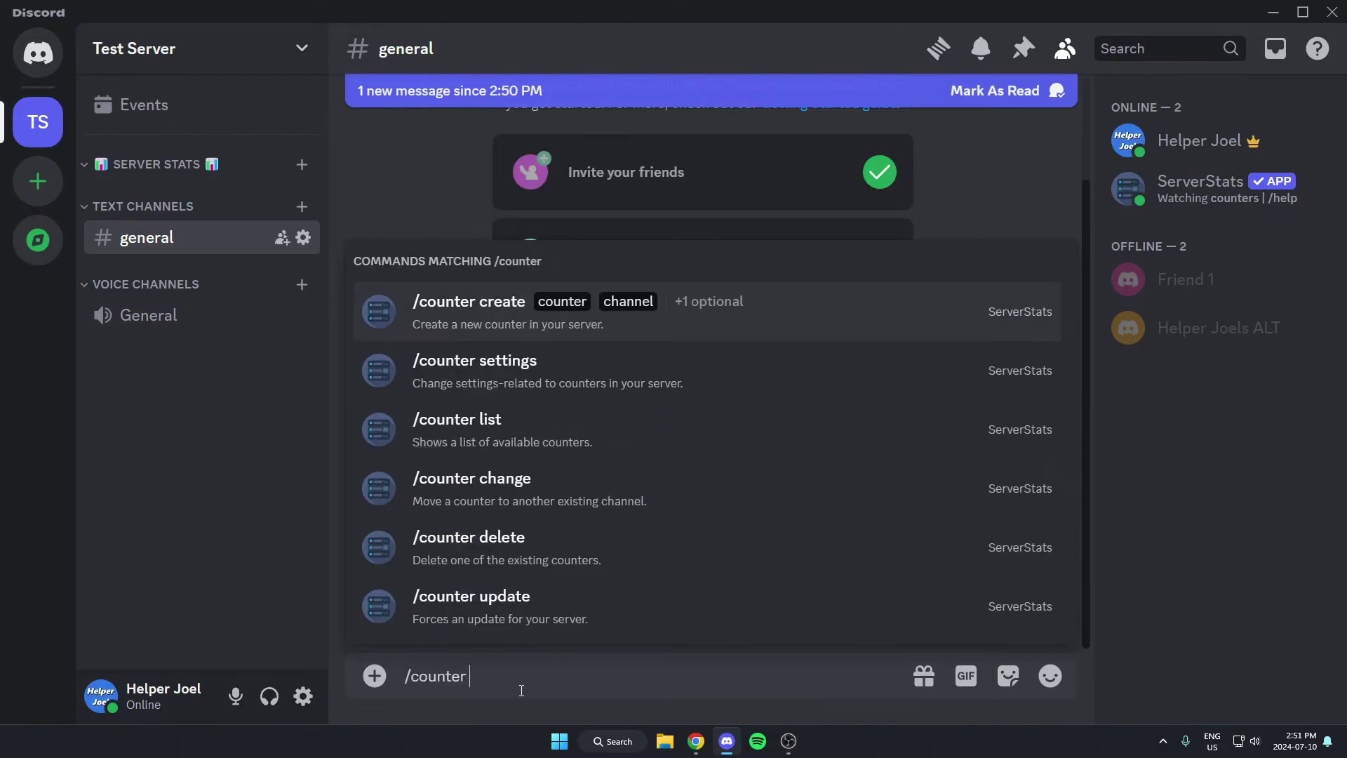
text(create)
Step: Run /counter create with 'members only' and 'voice channel' to add a Members: 3 counter
key(Return)
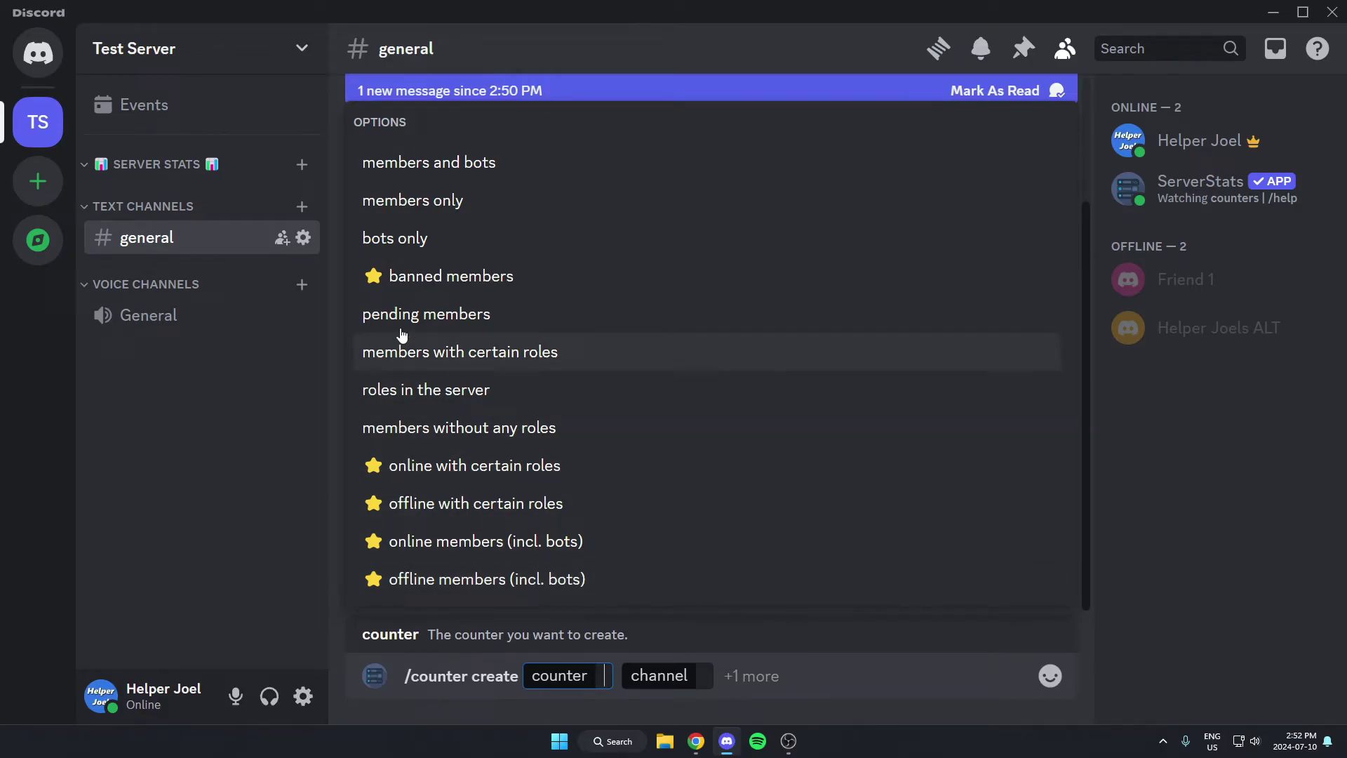
click(517, 211)
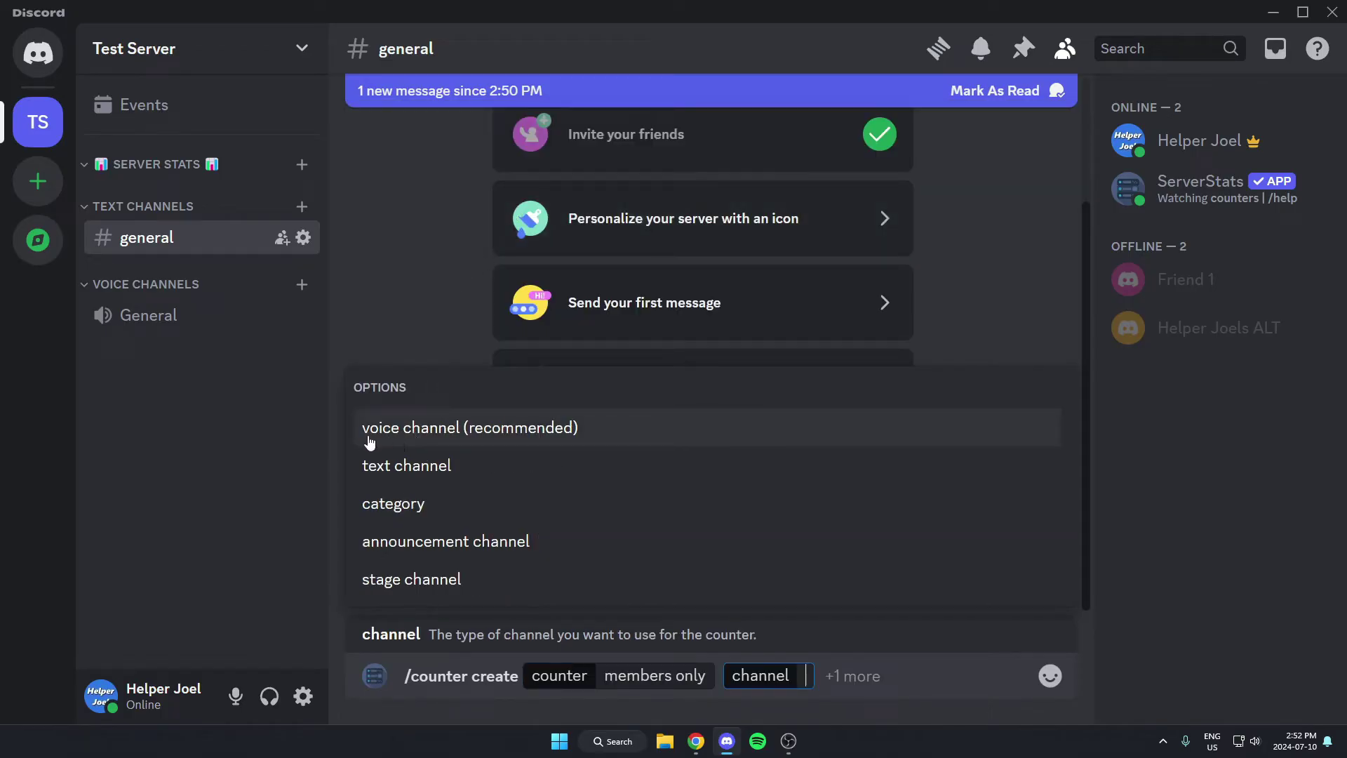
click(603, 430)
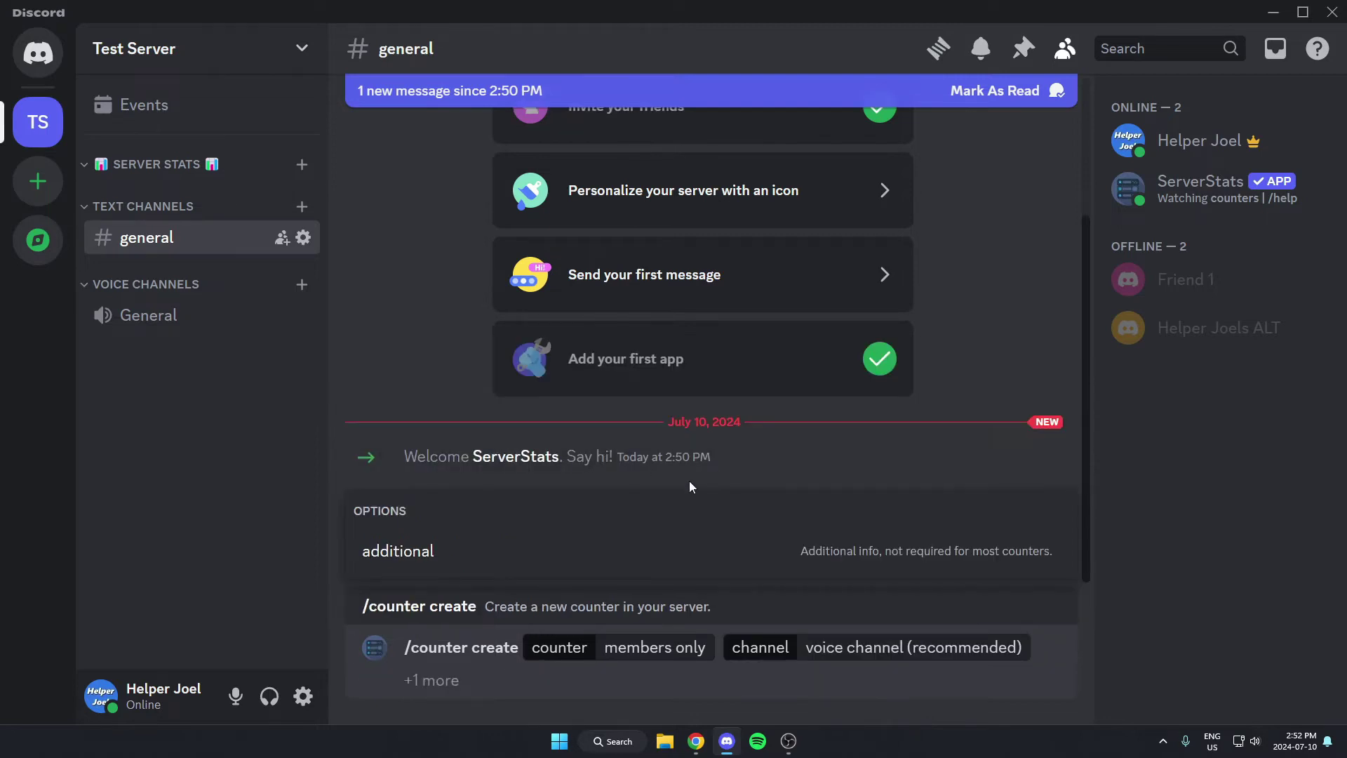
key(Return)
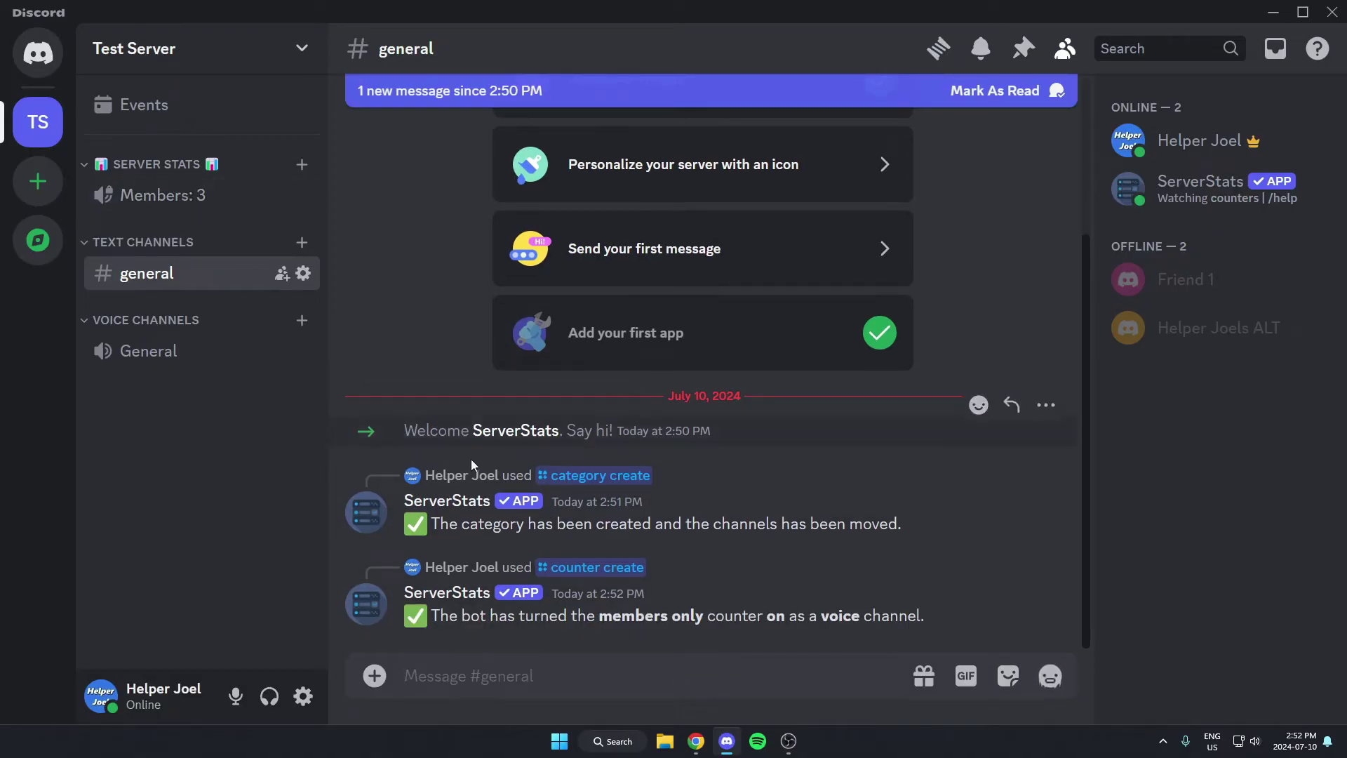
text(/)
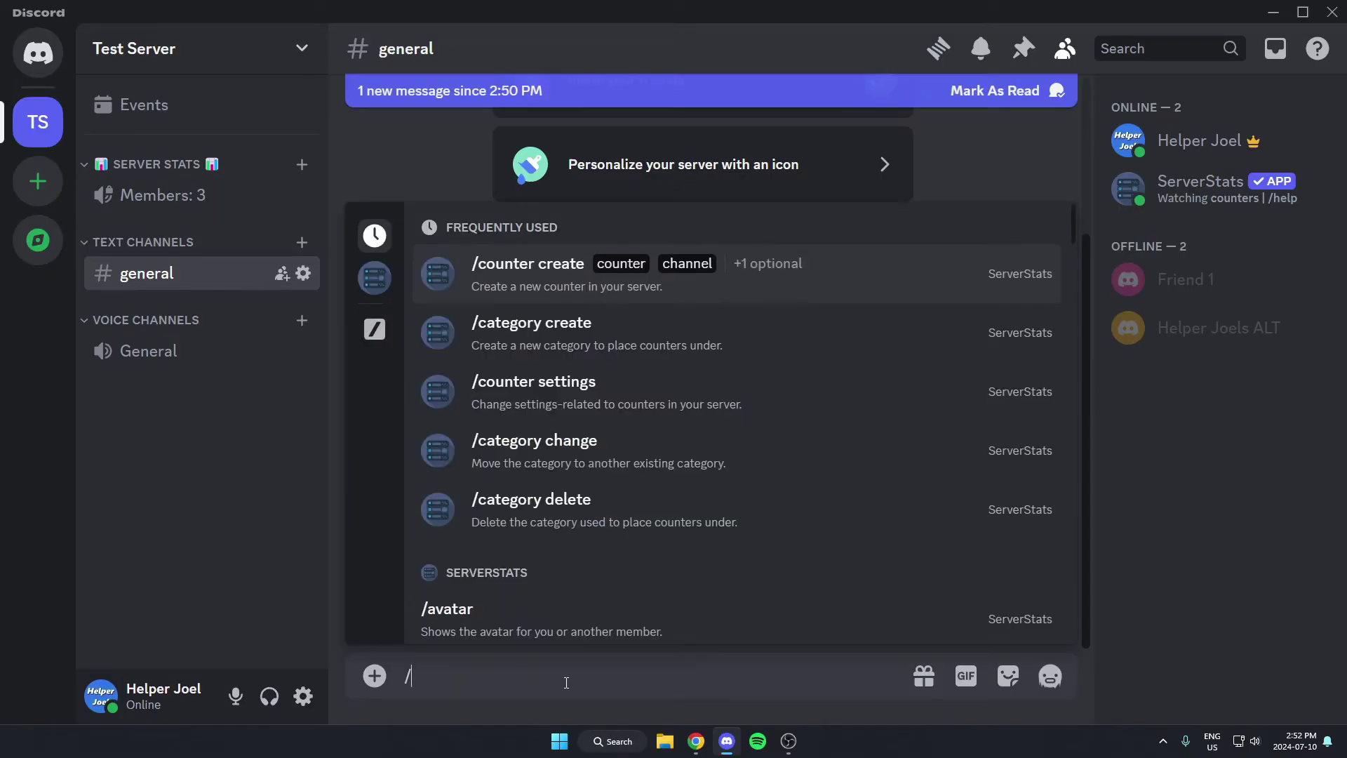
text(count)
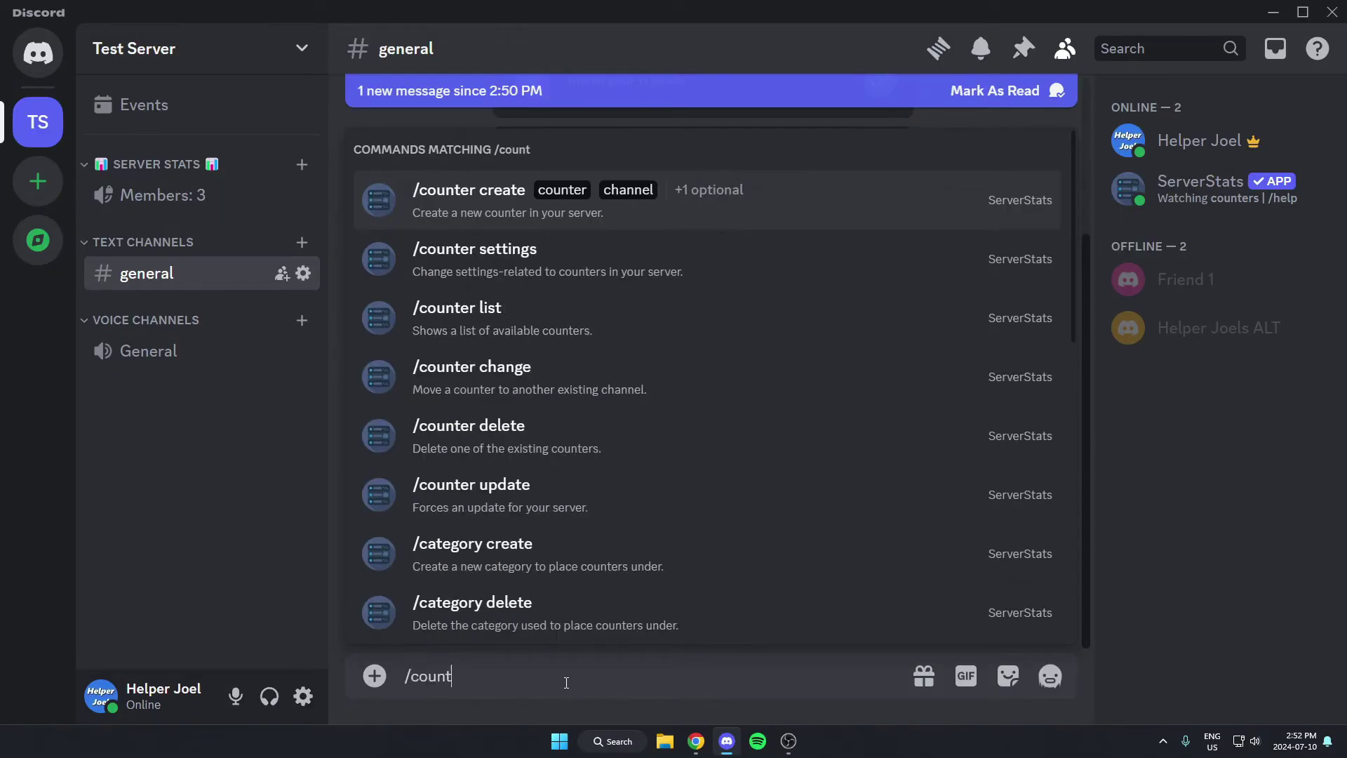
text(er create)
key(Return)
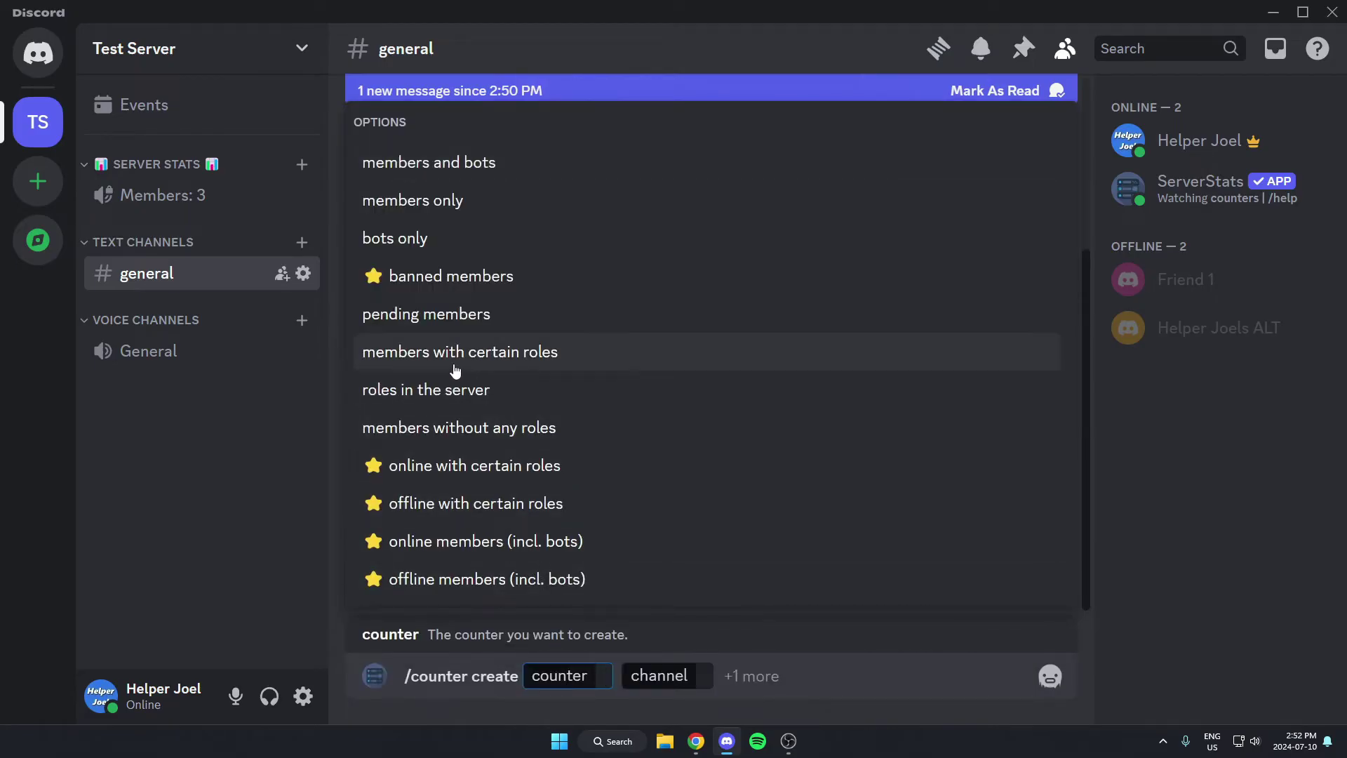
click(574, 363)
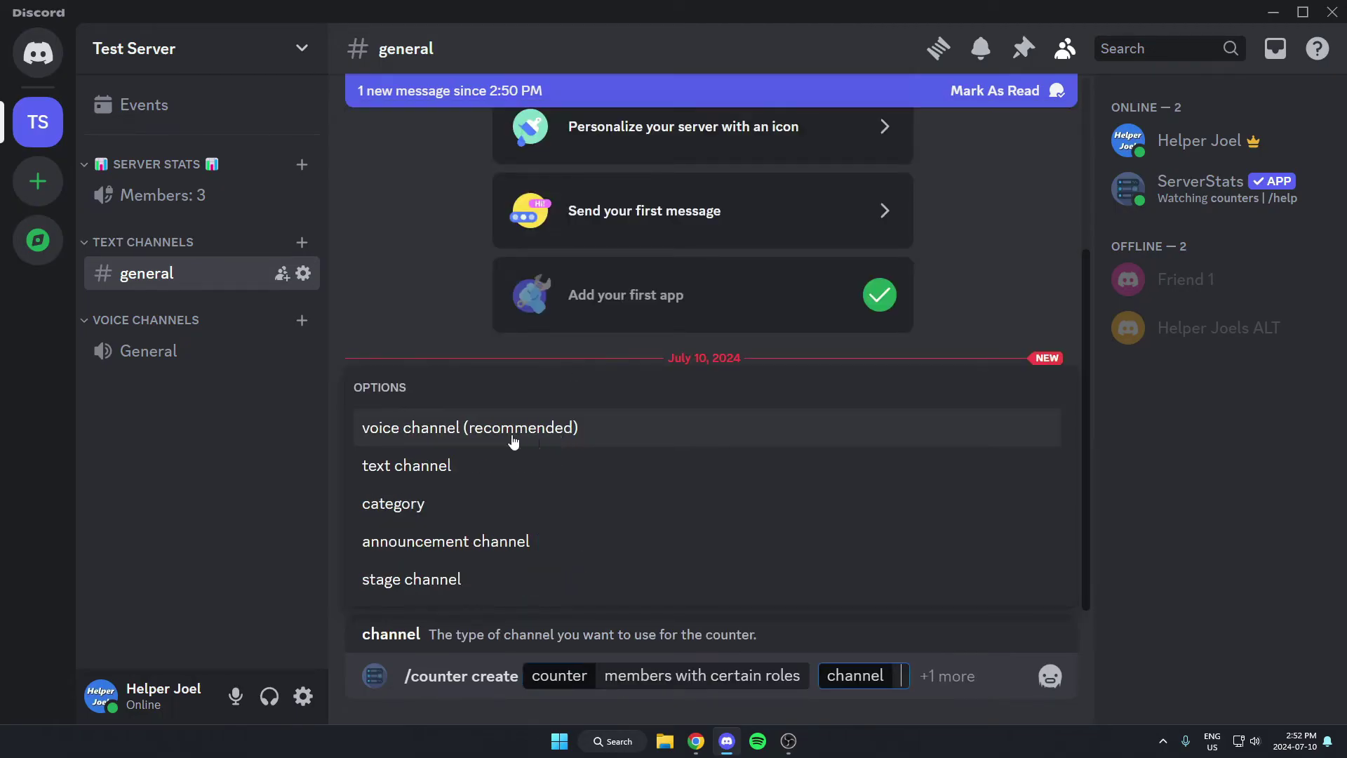
click(397, 429)
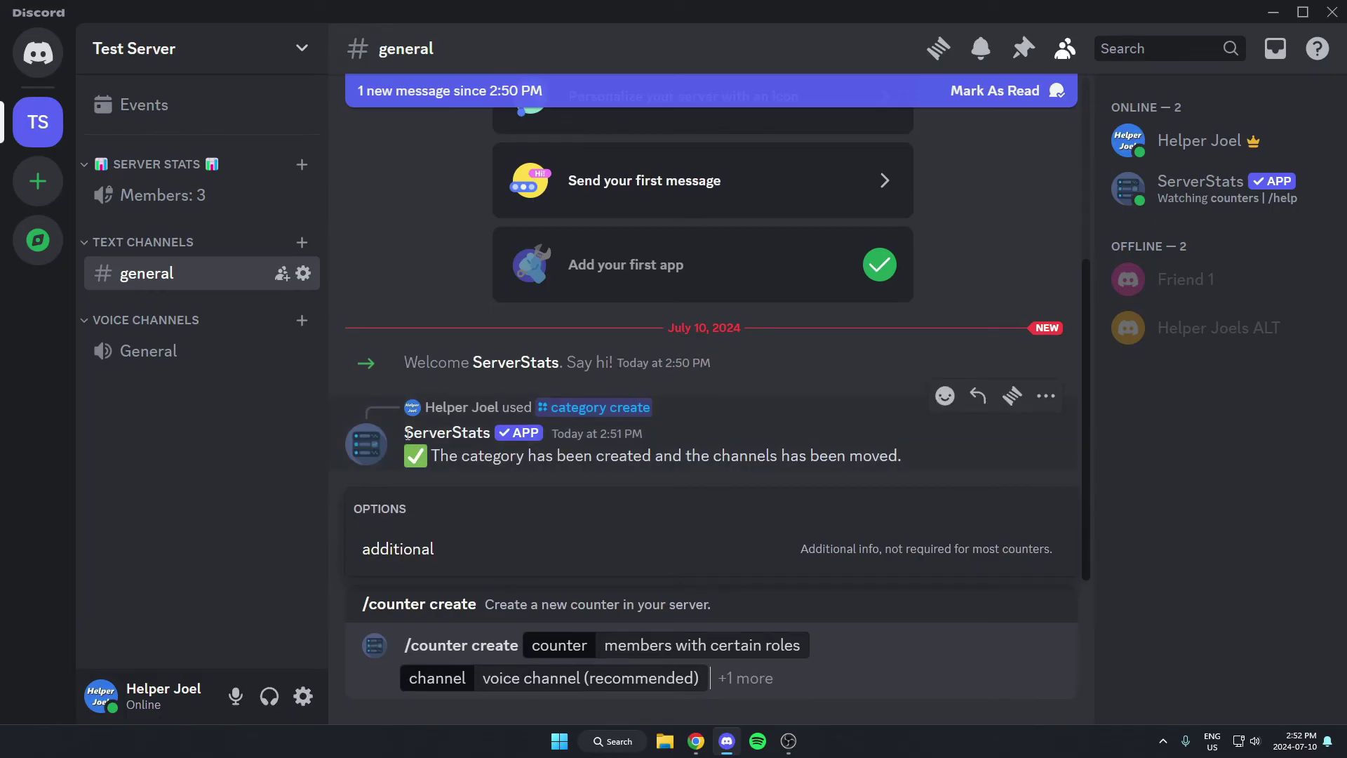
click(433, 554)
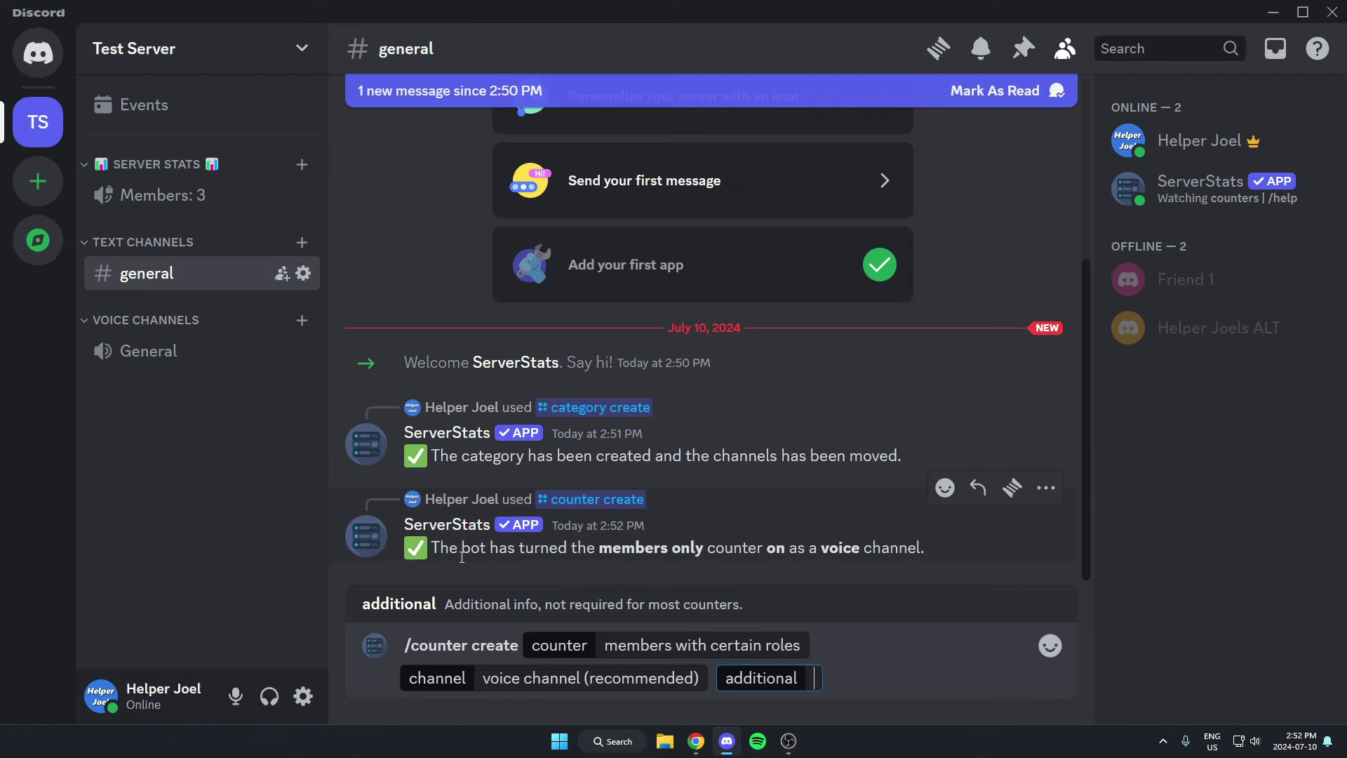
click(809, 679)
text(@)
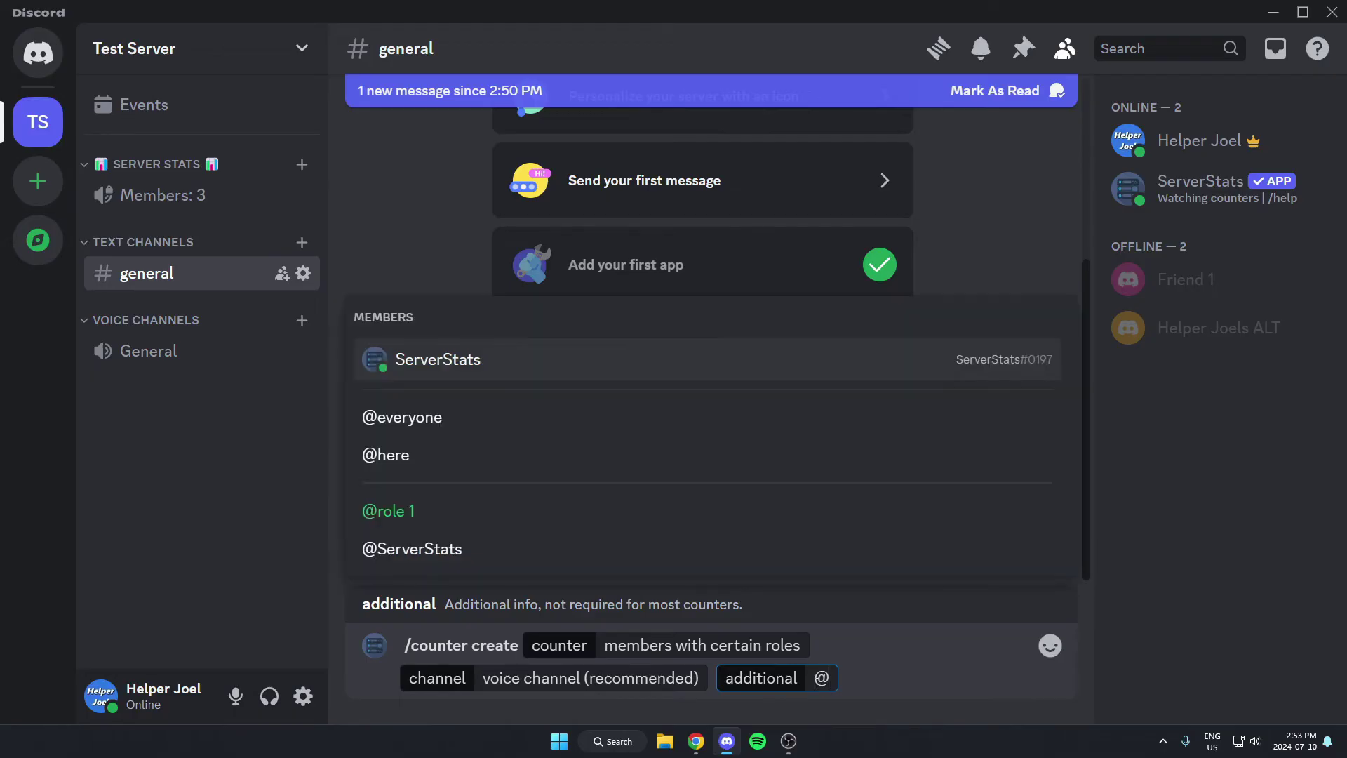
click(400, 511)
click(911, 680)
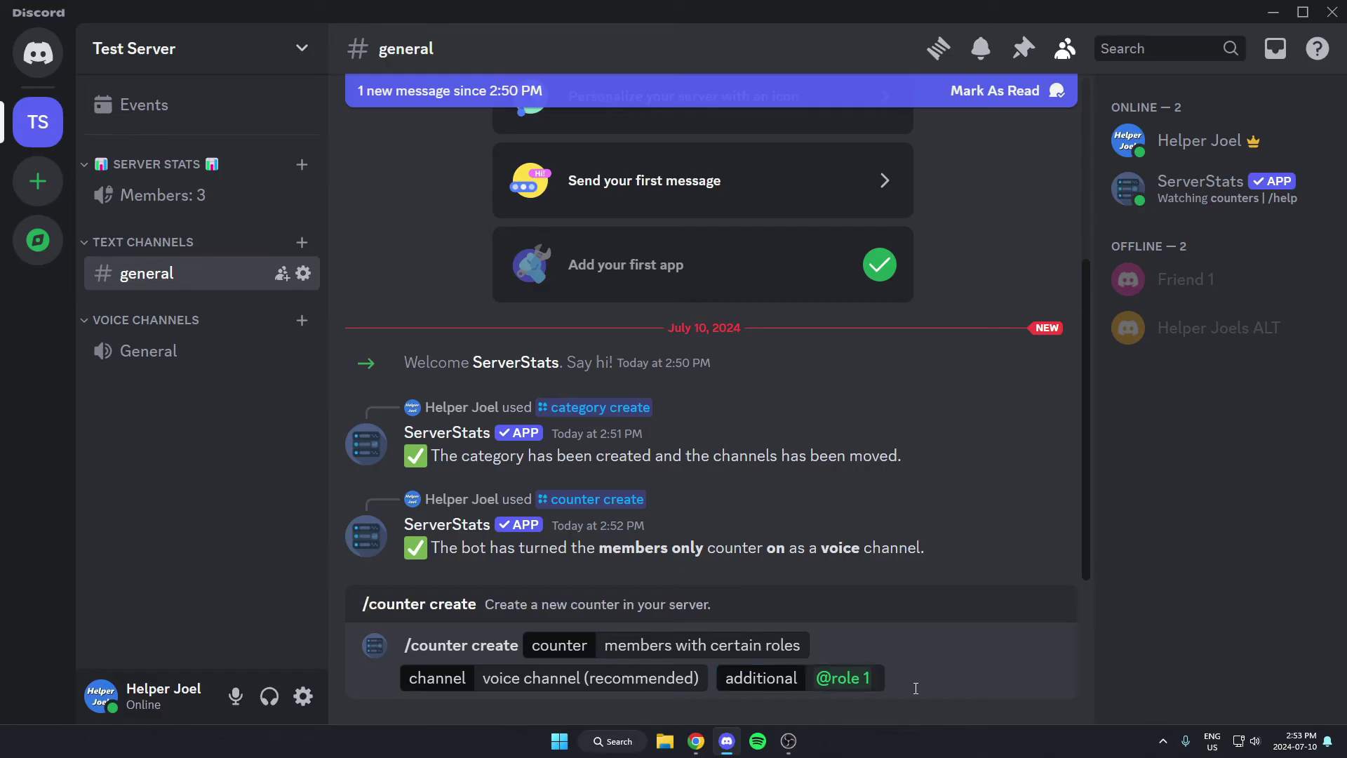
key(Return)
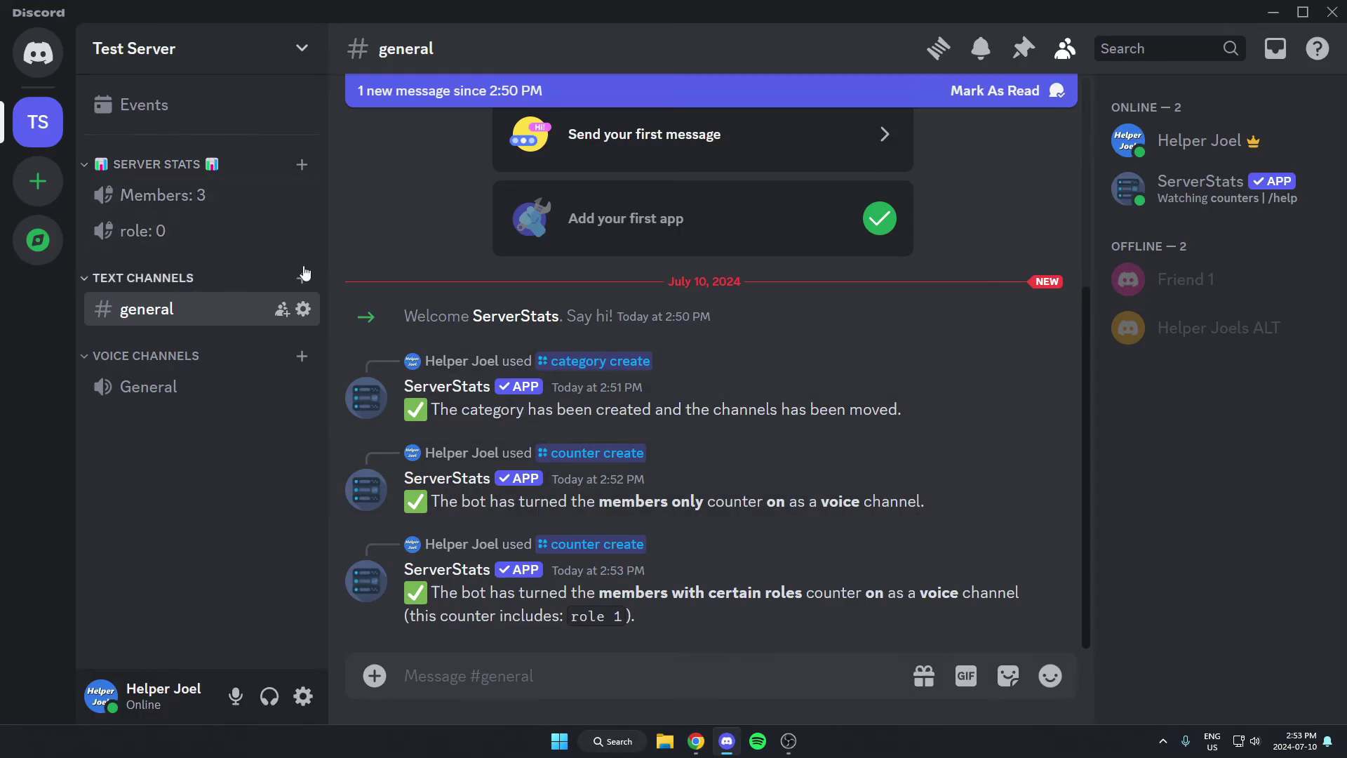
mouse_move(164, 195)
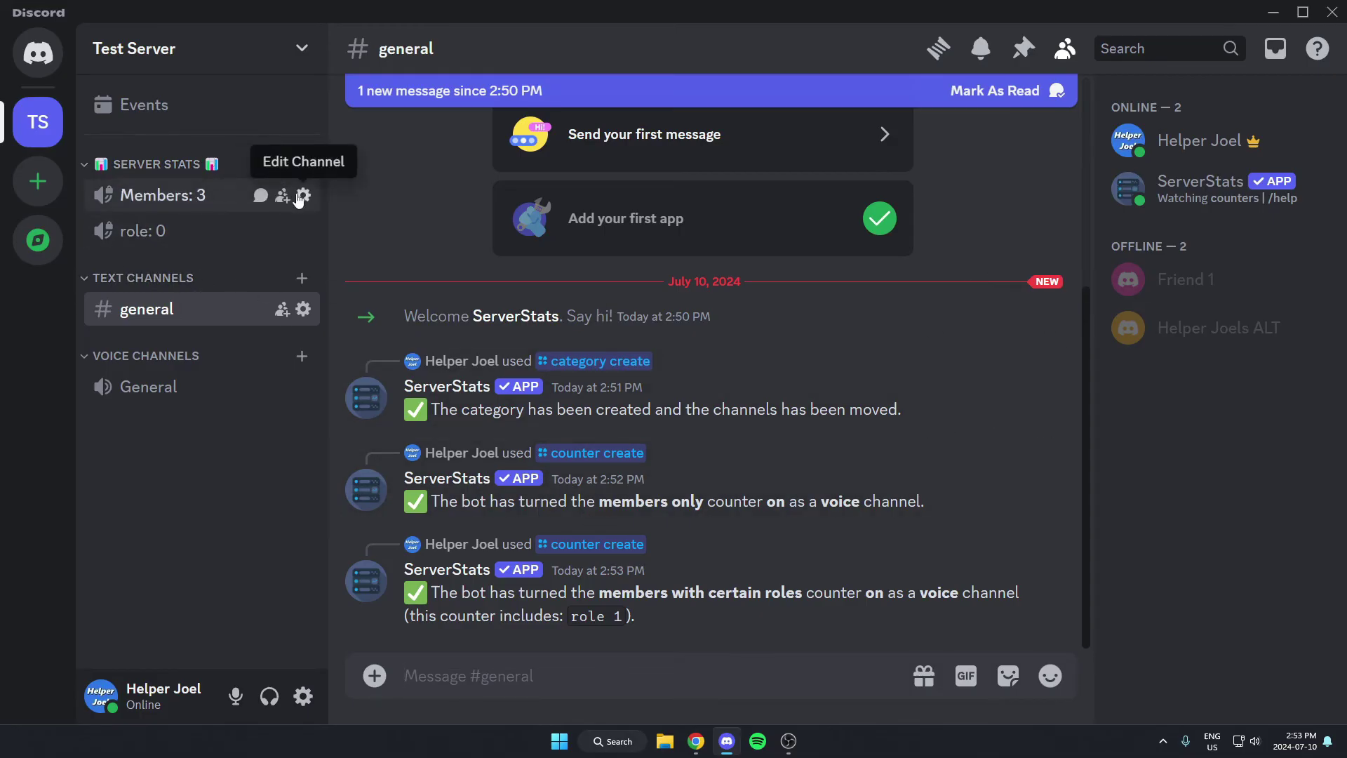
Step: Rename the Members: 3 channel to '✨ people in server' and save the change
click(303, 196)
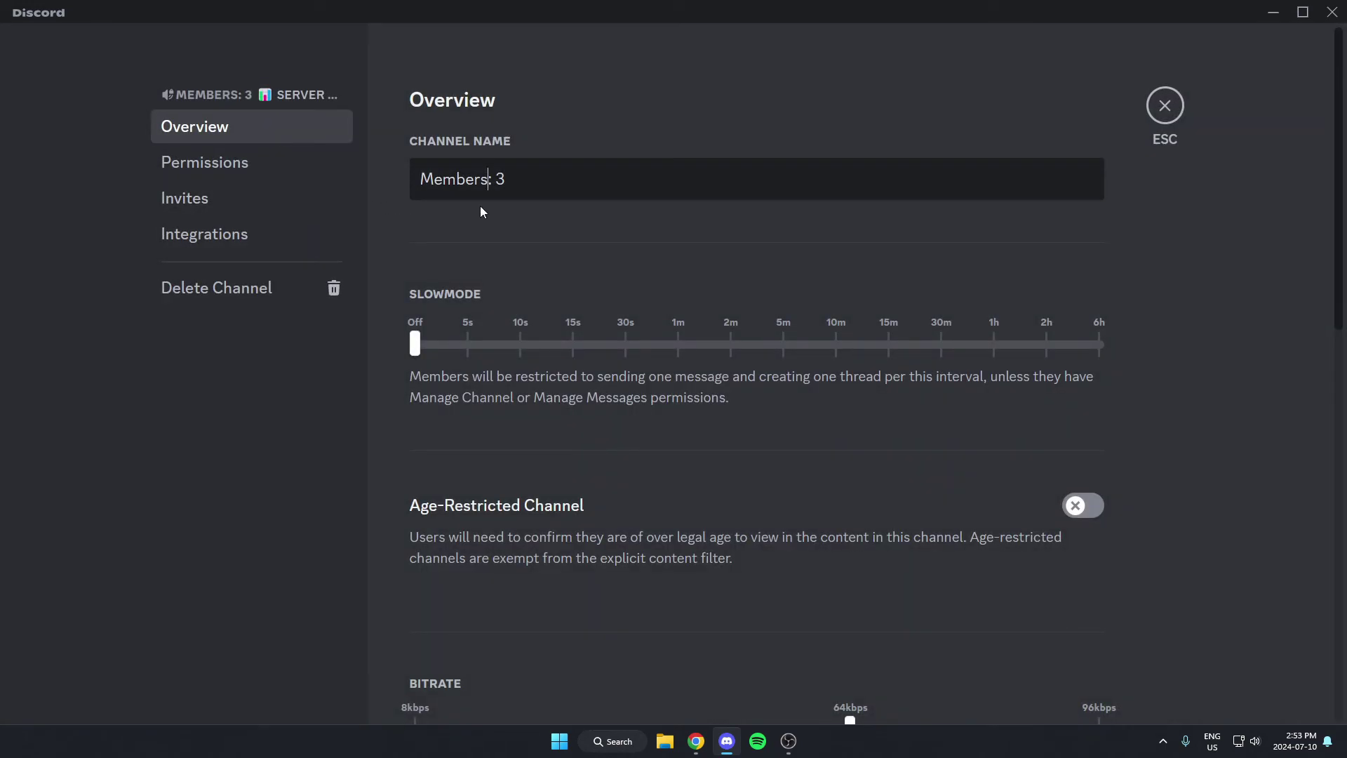
key(BackSpace)
key(BackSpace)
key(BackSpace)
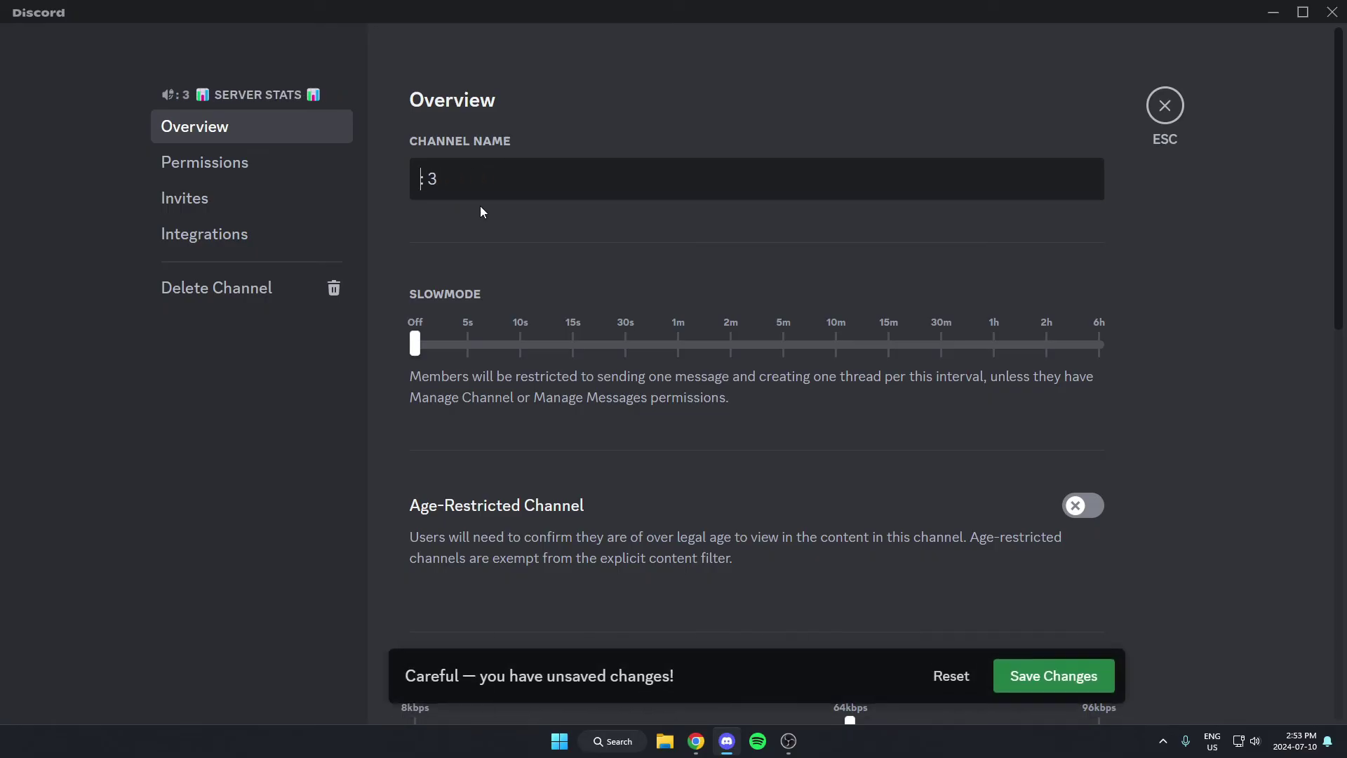
text(people in server)
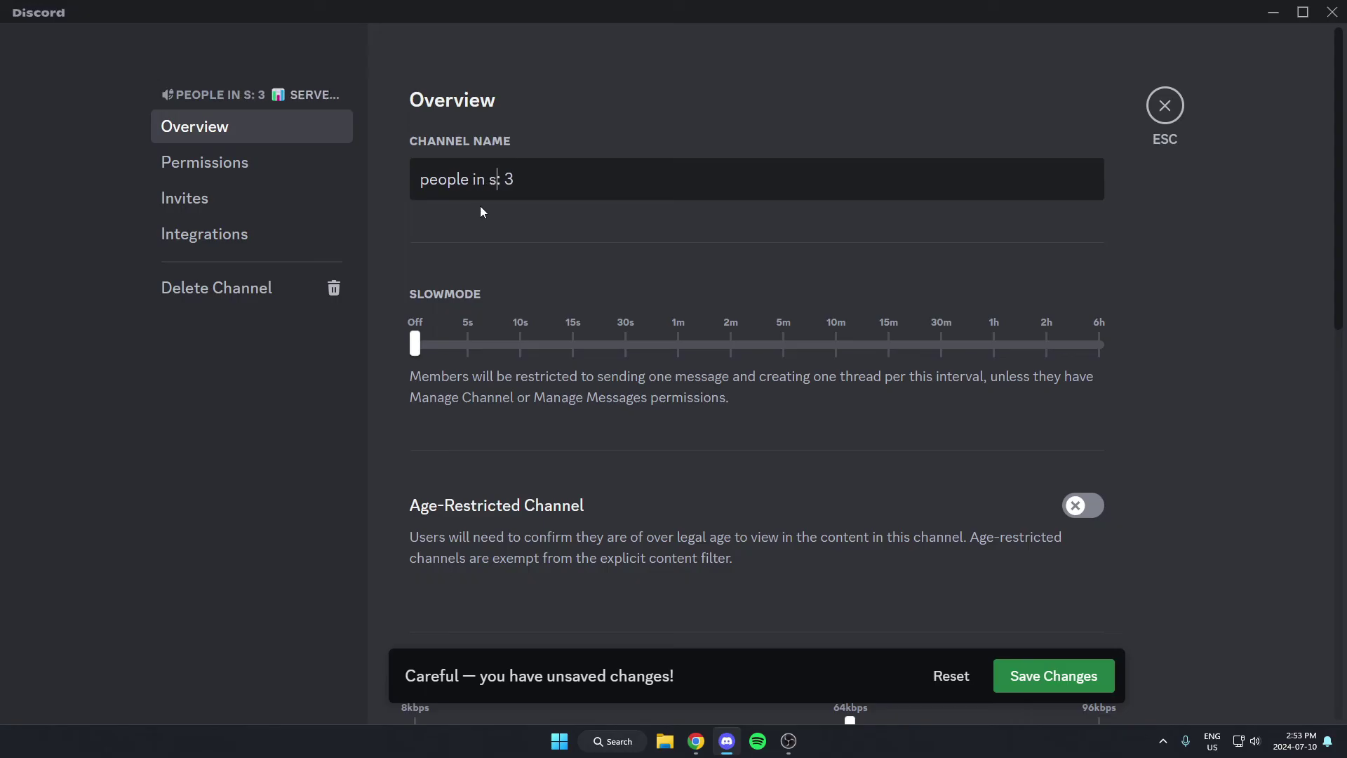
click(420, 179)
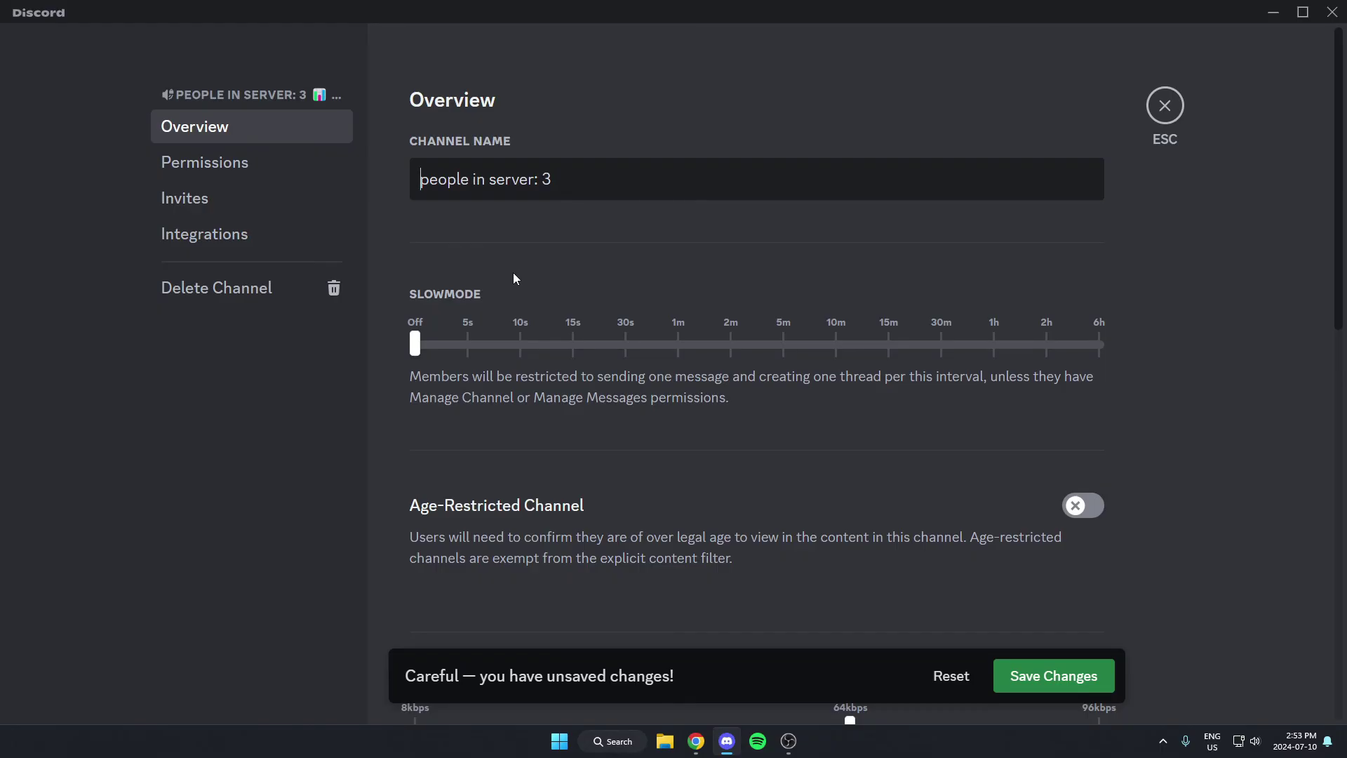
key(super+period)
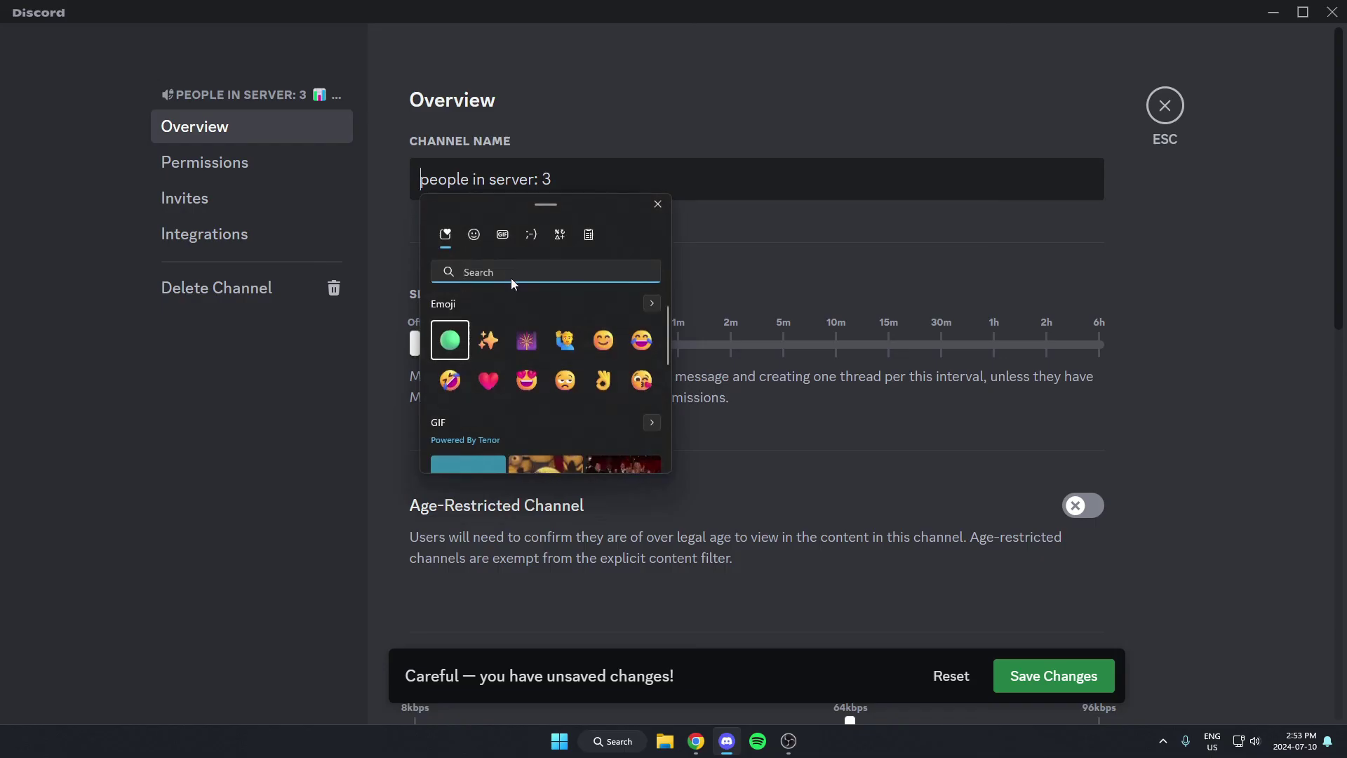
click(488, 339)
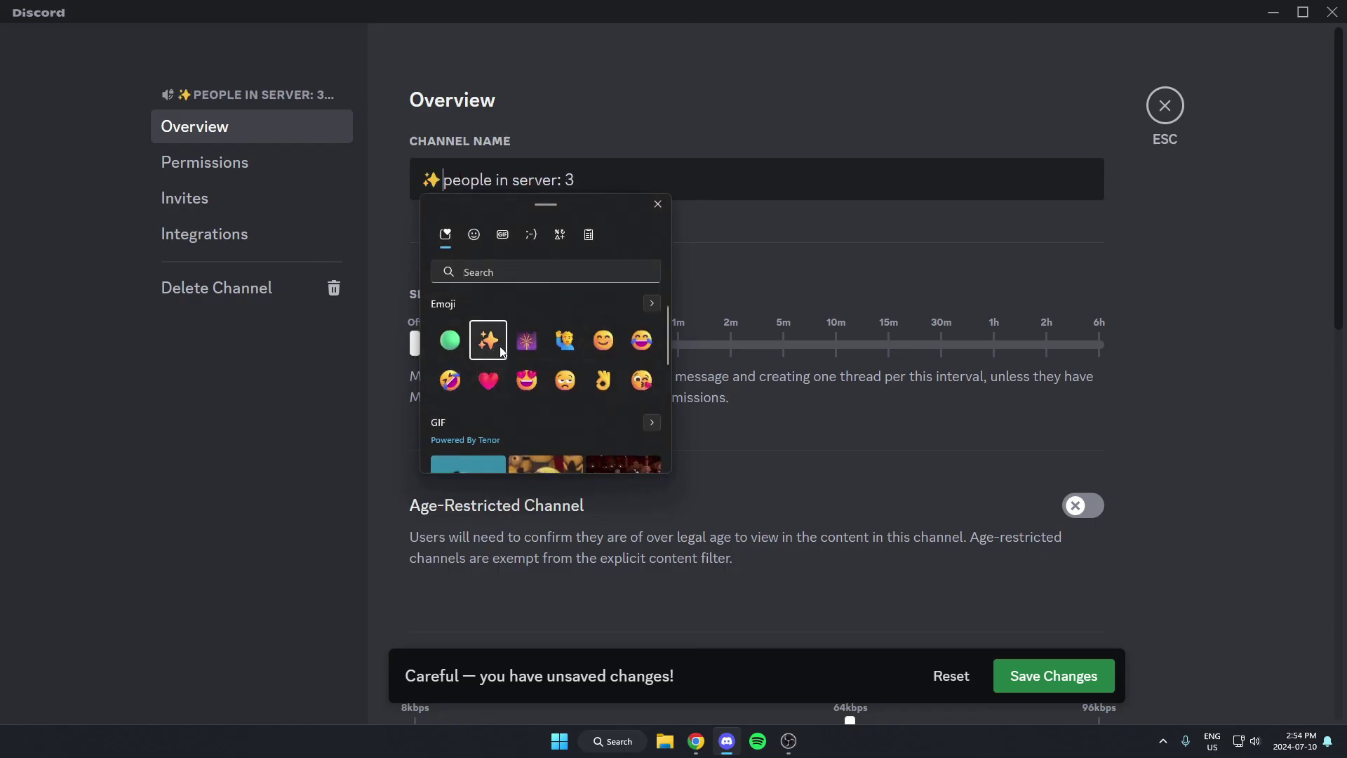
click(768, 228)
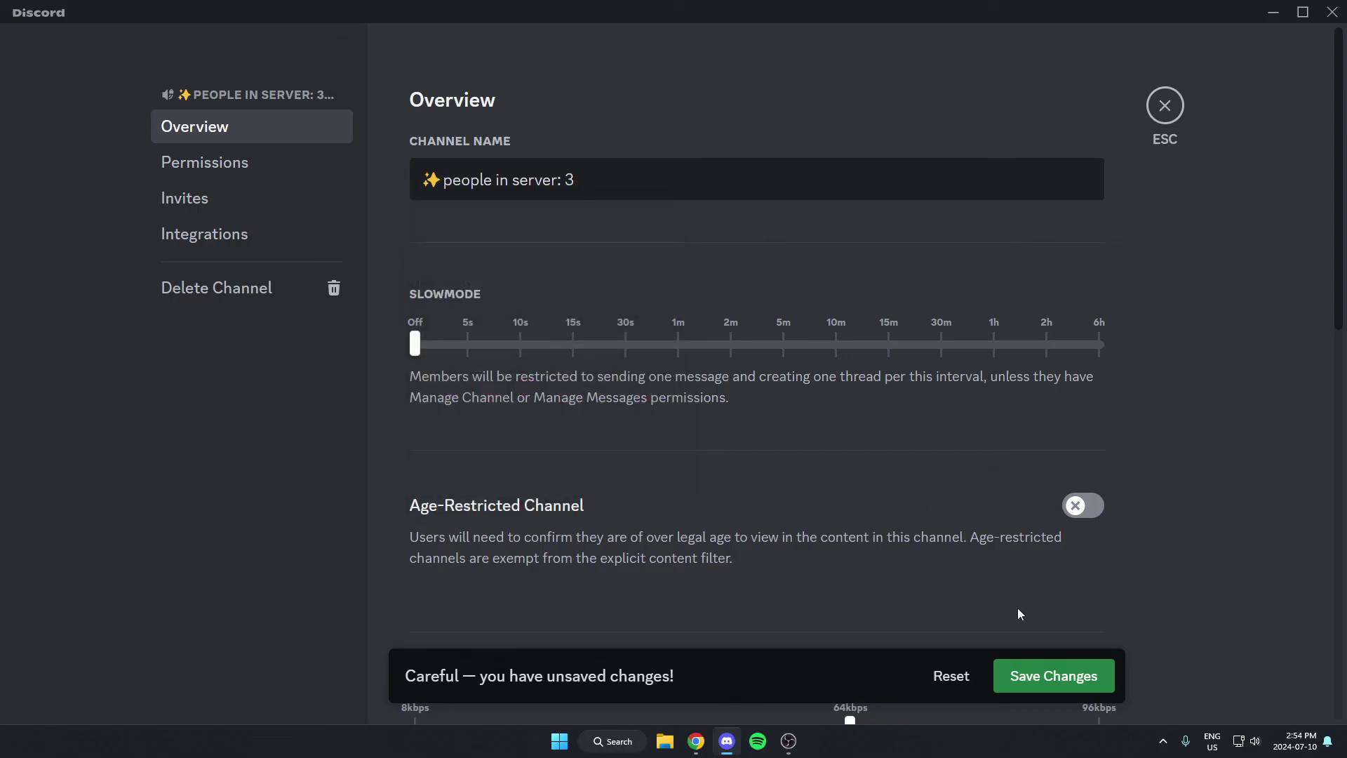
click(1061, 671)
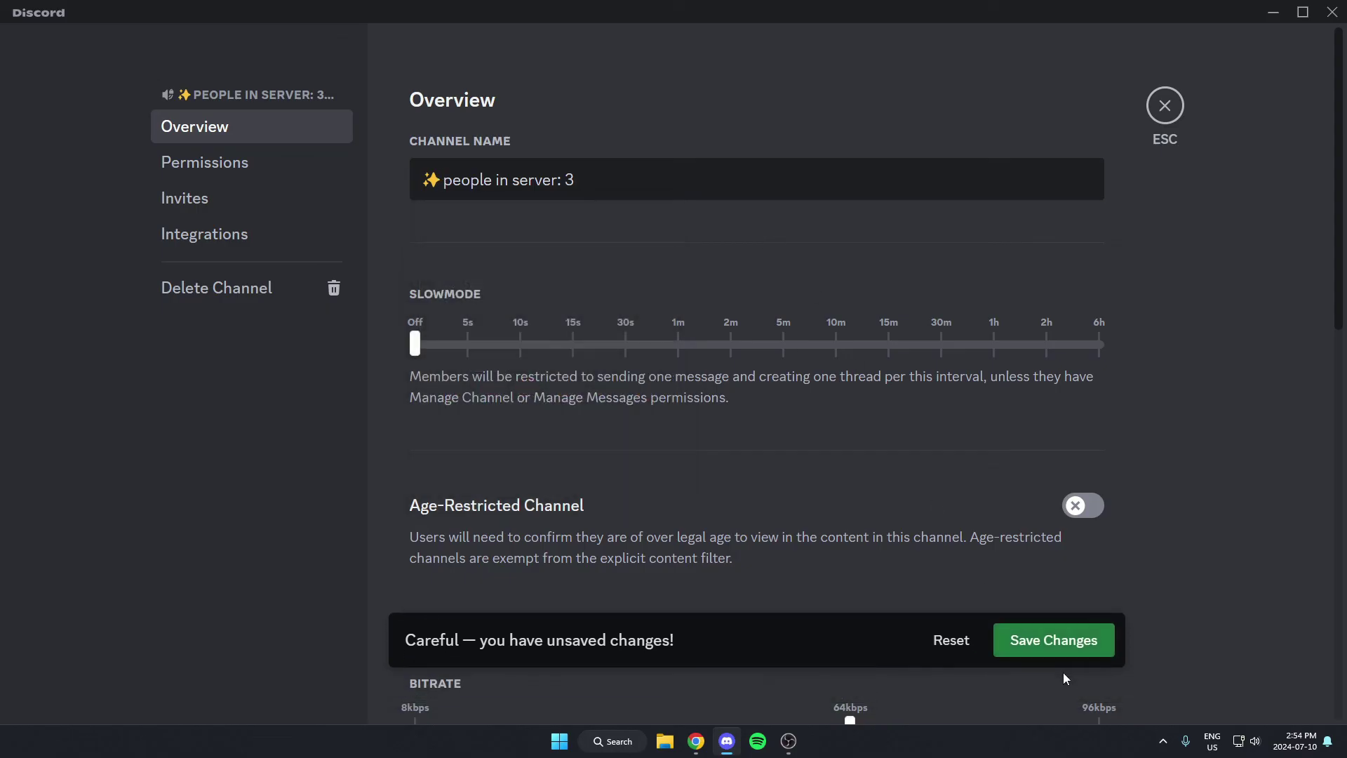
click(1165, 105)
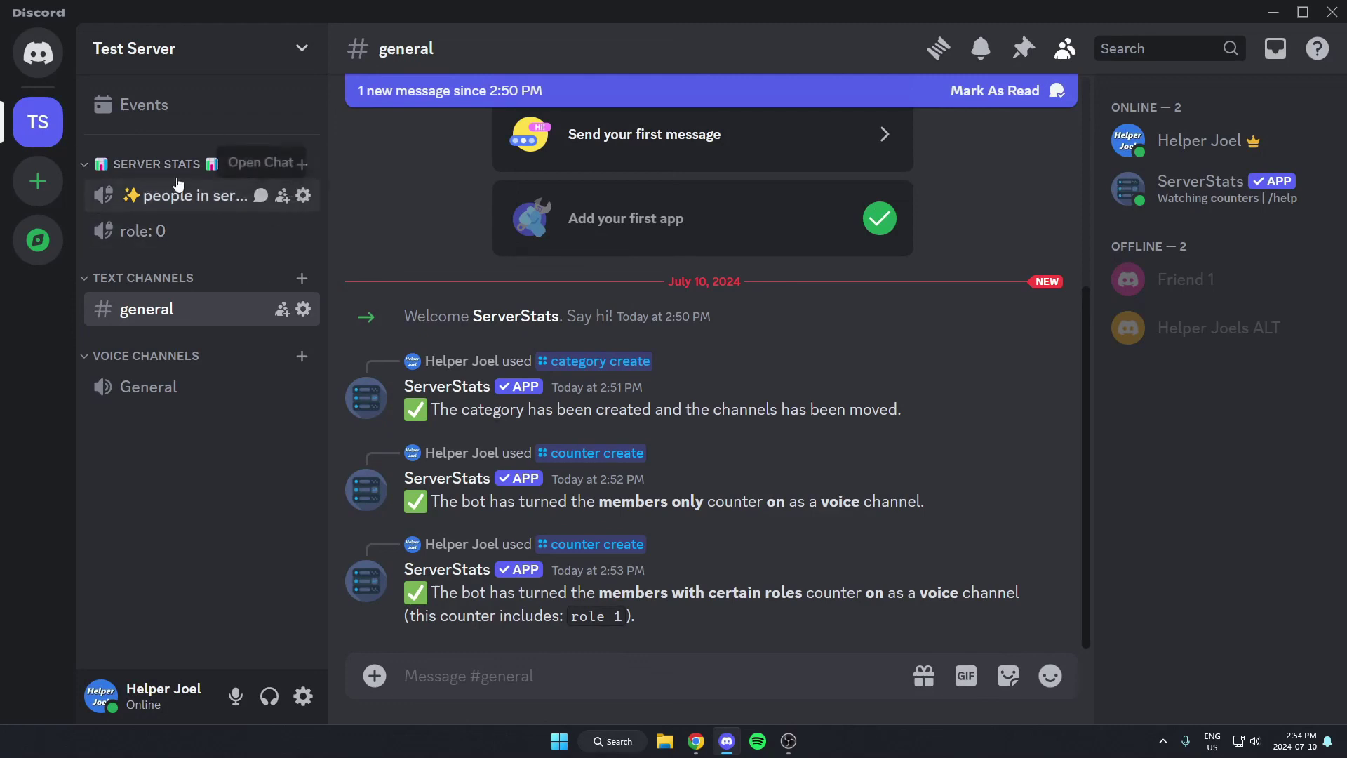